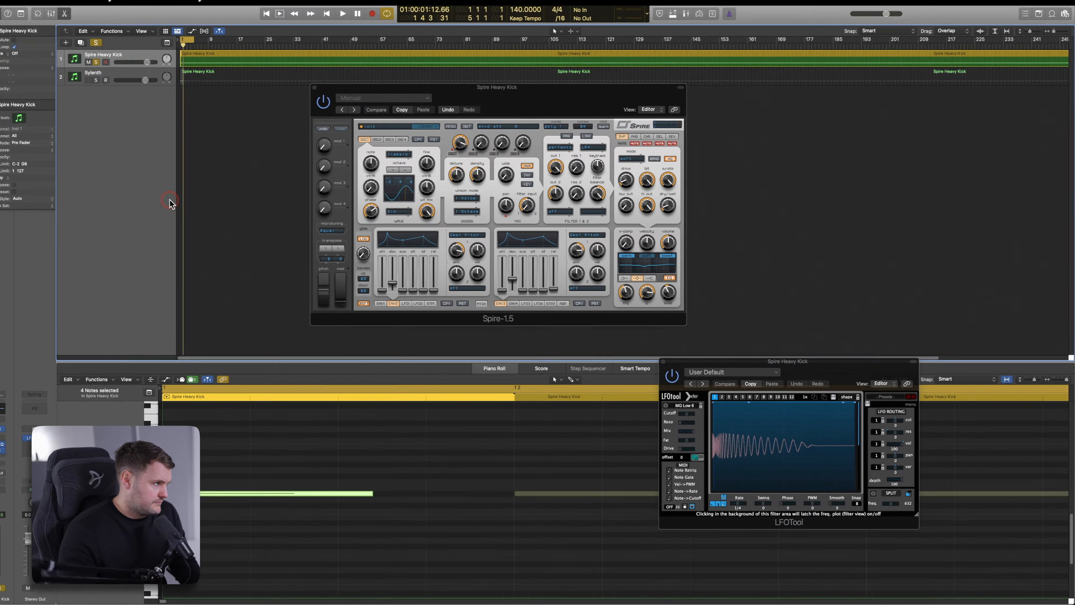
# Step: Play the Spire Heavy Kick loop briefly and stop playback
pyautogui.click(165, 232)
pyautogui.press('space')
pyautogui.click(232, 252)
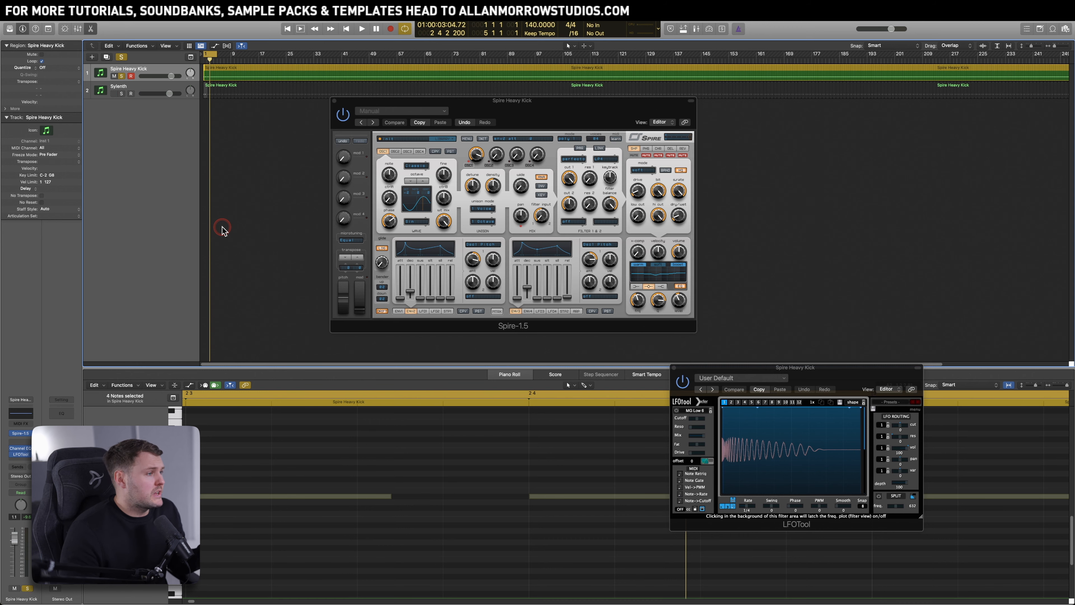
# Step: Examine oscillator 1's fine tuning, Classic mode, Sin wave, wavetable mix and waveform display in Spire
pyautogui.click(440, 170)
pyautogui.click(399, 281)
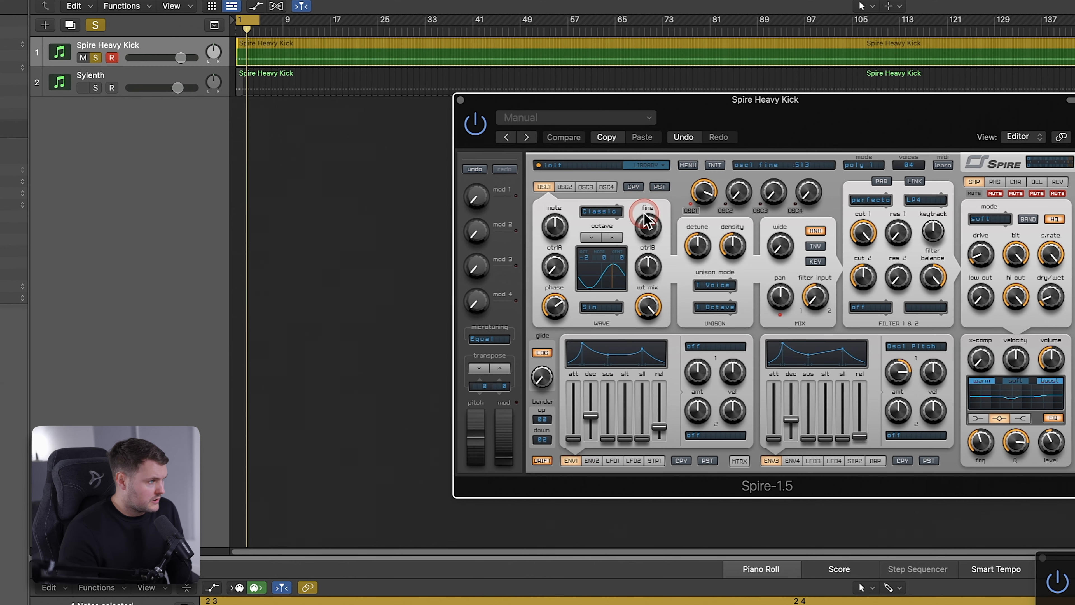
pyautogui.click(571, 208)
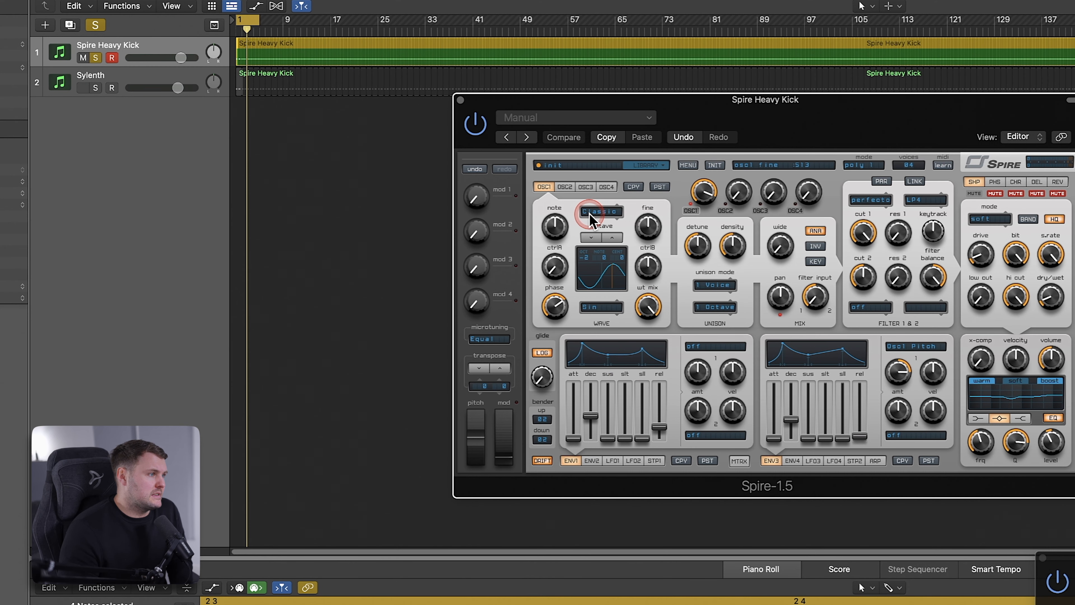
pyautogui.click(618, 312)
pyautogui.click(648, 309)
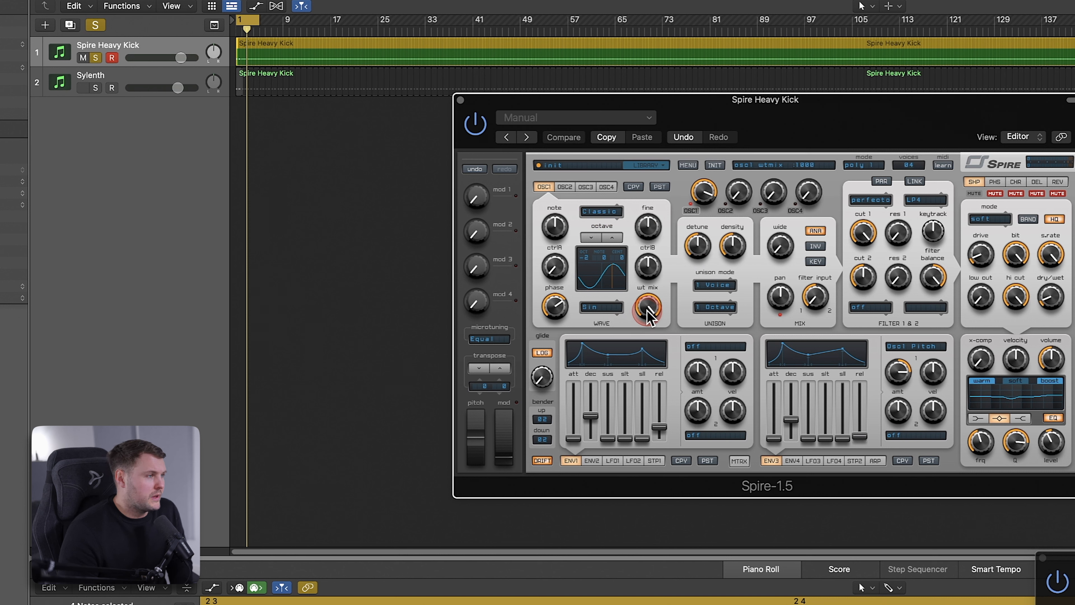
pyautogui.click(592, 263)
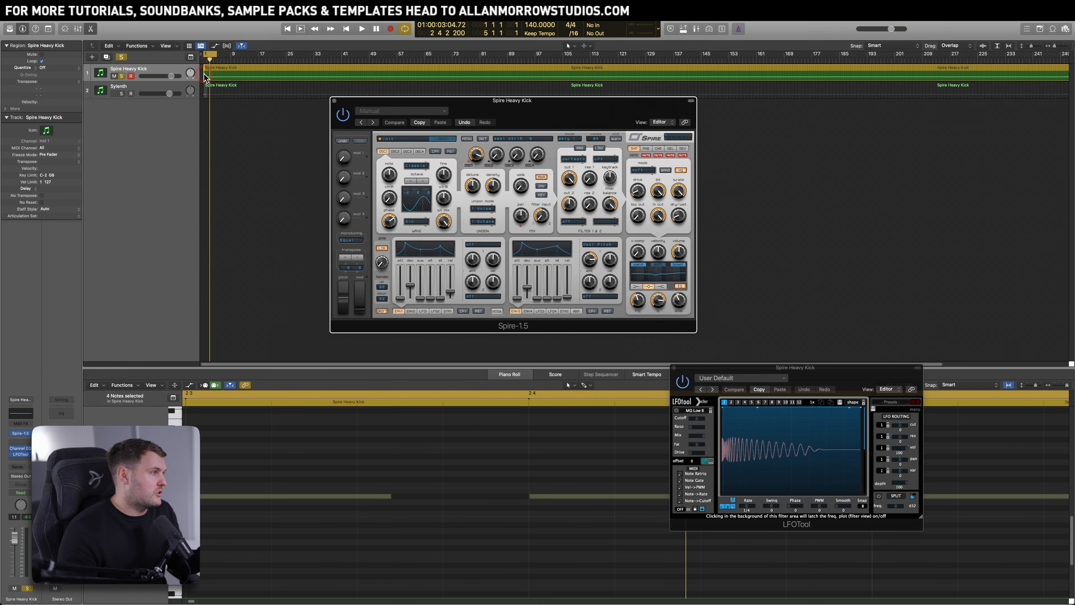
# Step: Reopen the Spire Heavy Kick region in the Piano Roll and audition the loop while trying oscillator 1's note knob
pyautogui.doubleClick(204, 73)
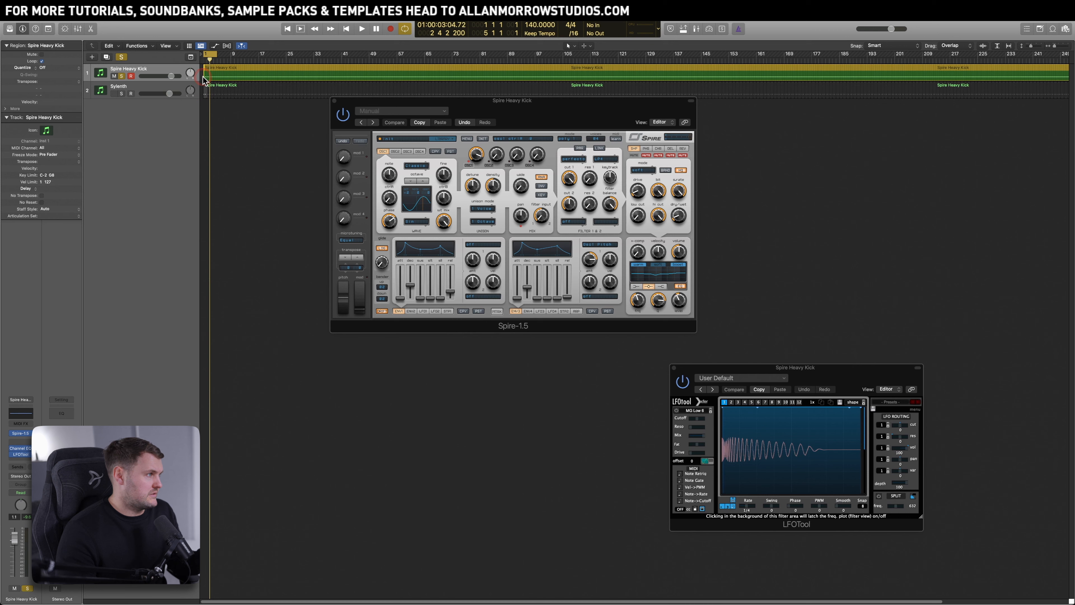
pyautogui.doubleClick(204, 75)
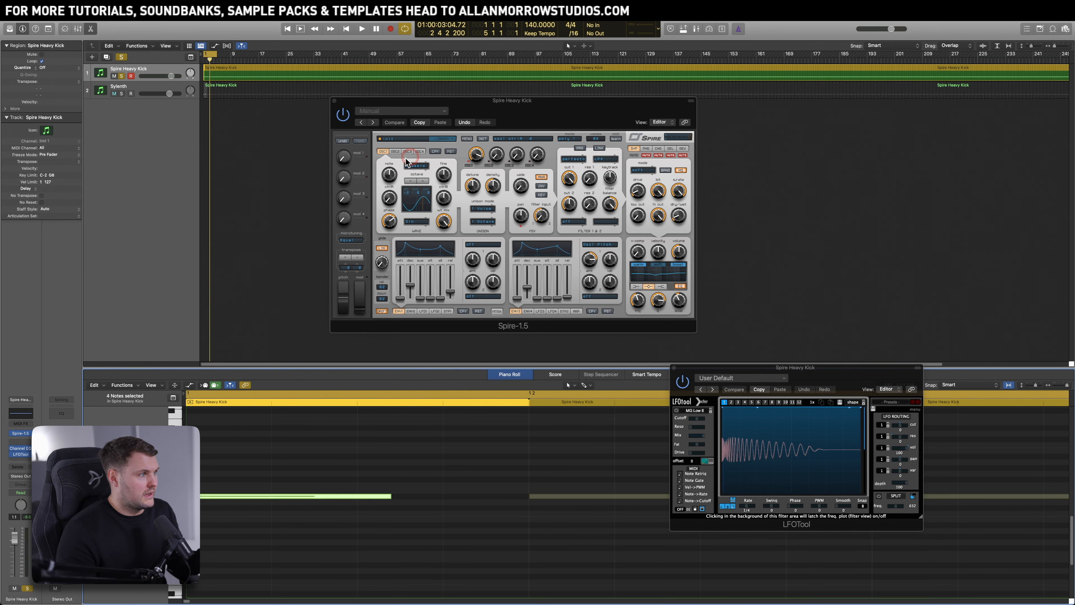
pyautogui.press('space')
pyautogui.moveTo(388, 175)
pyautogui.mouseDown()
pyautogui.moveTo(395, 166)
pyautogui.moveTo(394, 179)
pyautogui.mouseUp()
pyautogui.press('space')
pyautogui.click(250, 435)
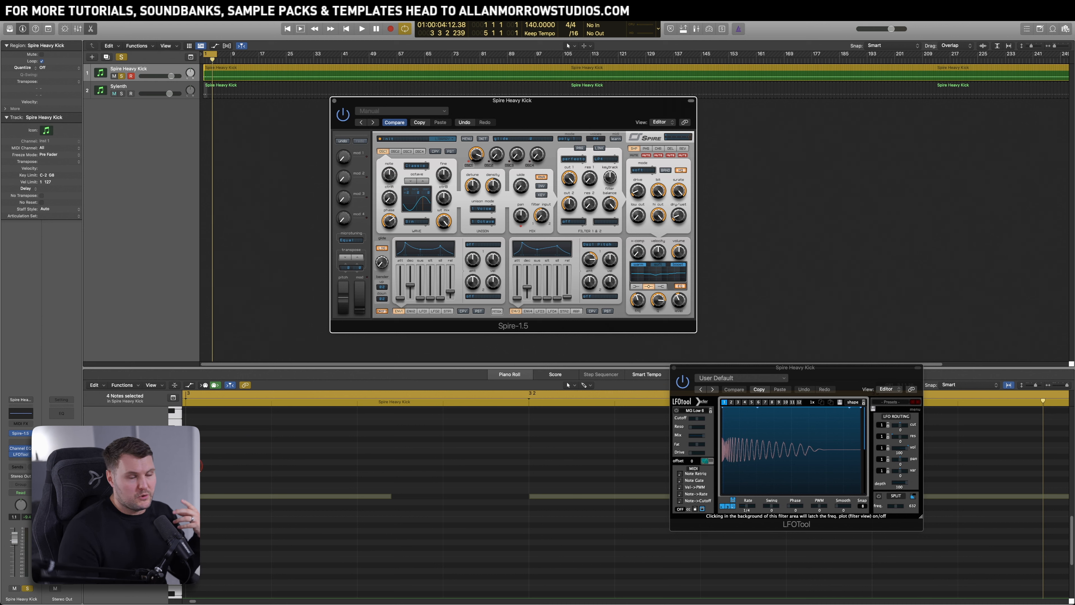
# Step: Replay the kick briefly and check the modulation slots of Envelope 1
pyautogui.press('space')
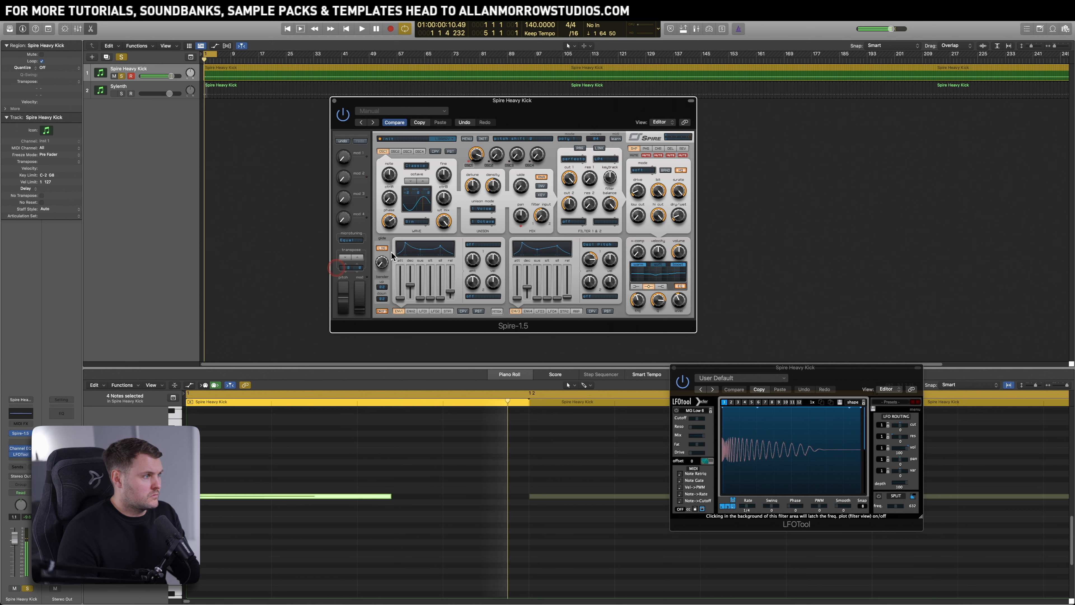
pyautogui.moveTo(490, 289); pyautogui.dragTo(492, 283)
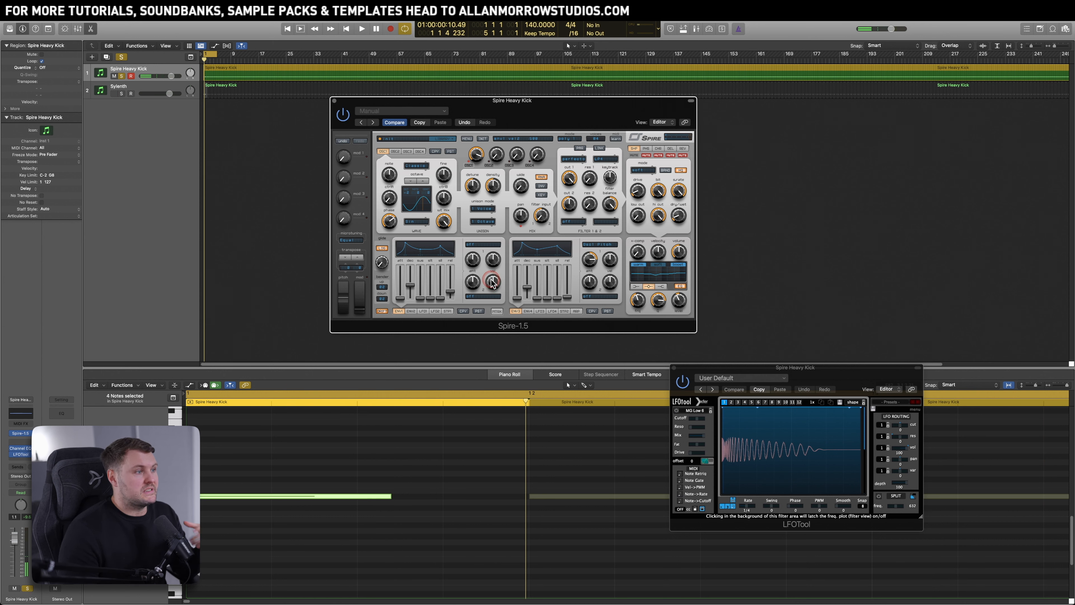
pyautogui.click(471, 297)
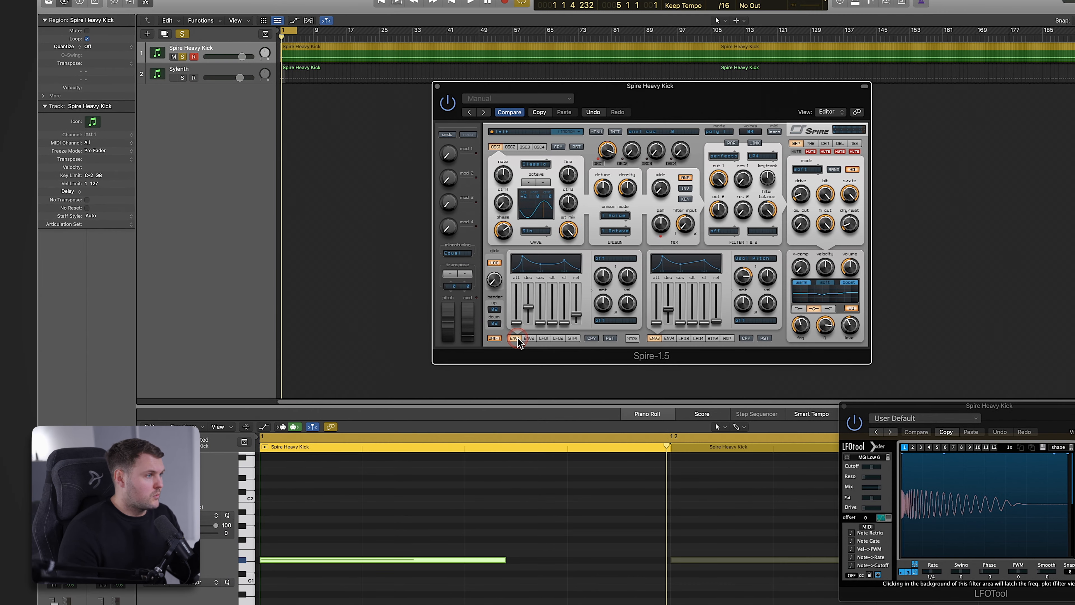
# Step: Move the LFOTool waveform window closer to the Spire window and start playback of the kick
pyautogui.moveTo(906, 412); pyautogui.dragTo(844, 384)
pyautogui.click(553, 263)
pyautogui.moveTo(553, 263); pyautogui.dragTo(526, 271)
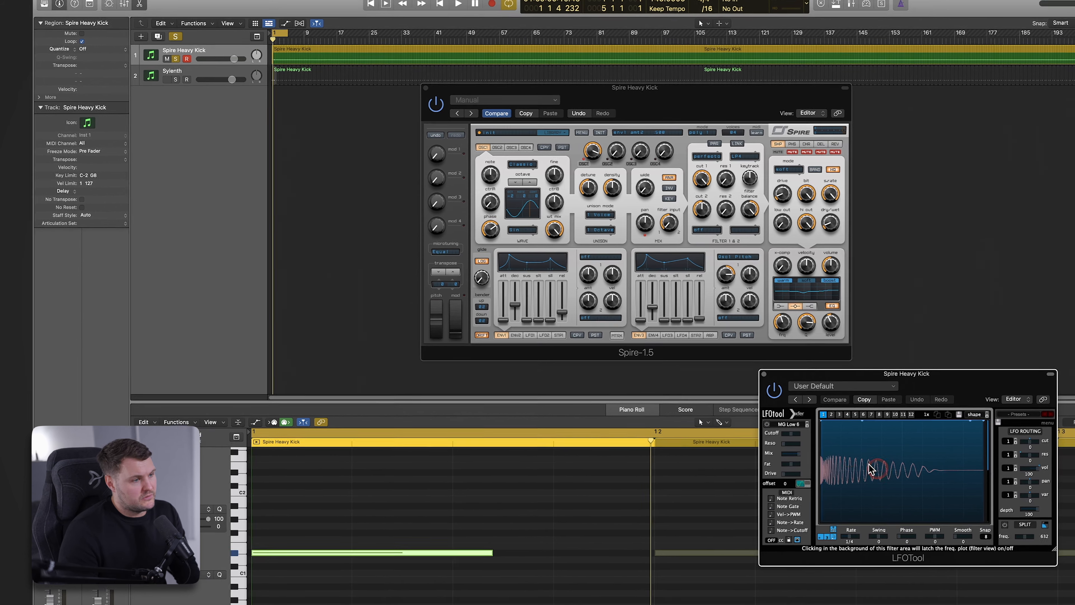
pyautogui.press('space')
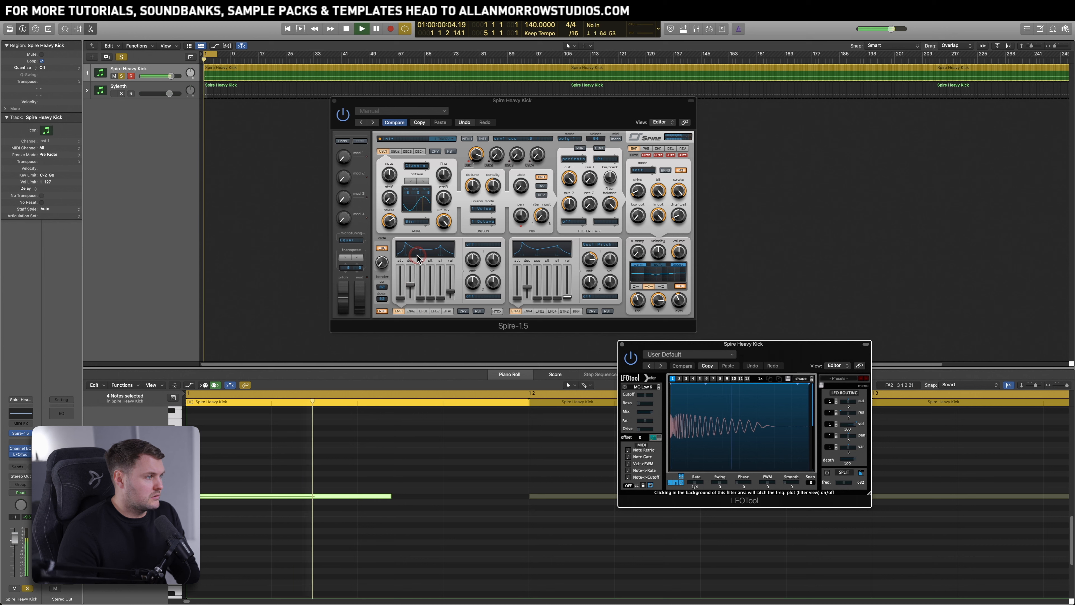
# Step: Try longer and shorter decay shapes on the Envelope 1 graph while auditioning the kick
pyautogui.click(413, 253)
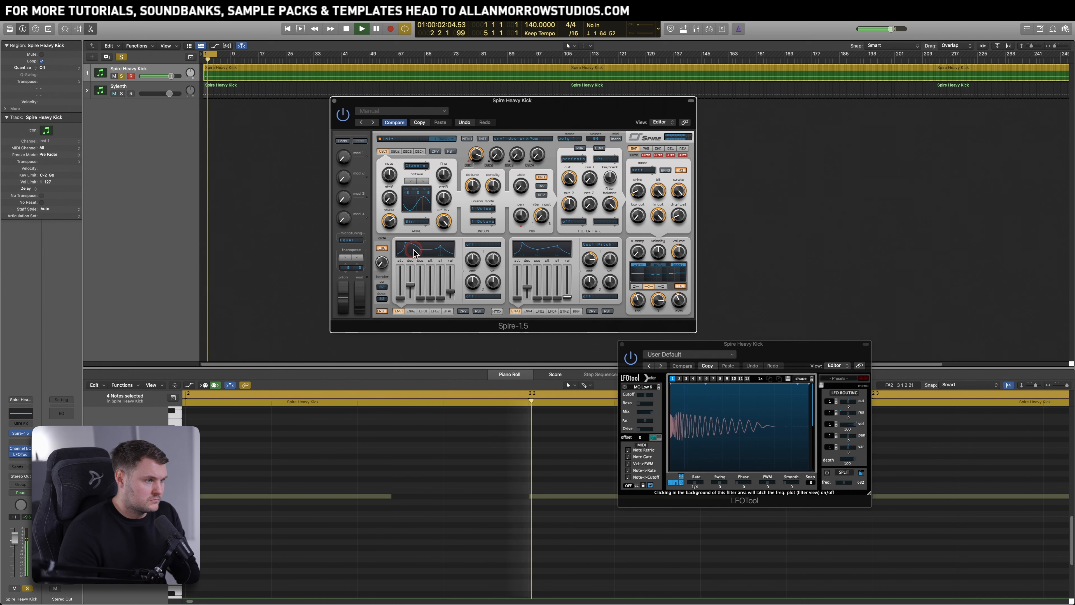
pyautogui.press('space')
pyautogui.click(414, 250)
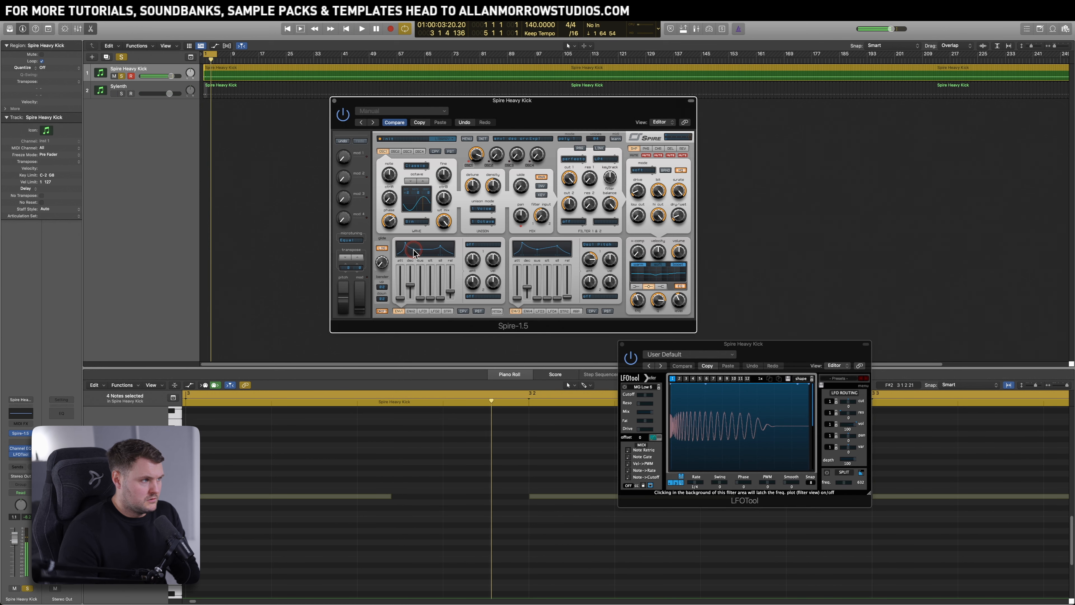
pyautogui.press('space')
pyautogui.press('space')
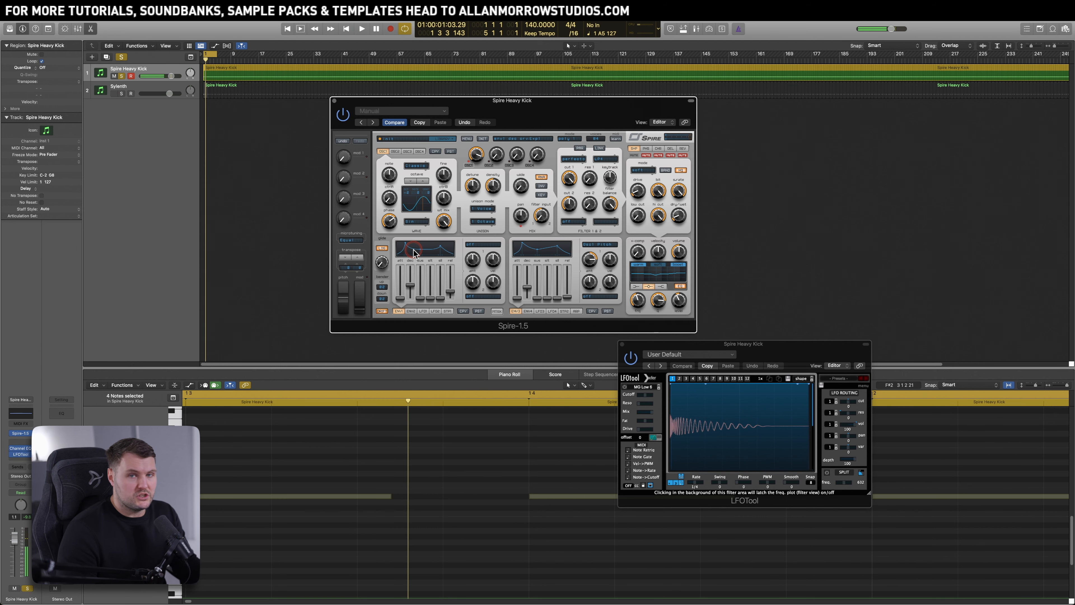
pyautogui.click(413, 253)
pyautogui.press('space')
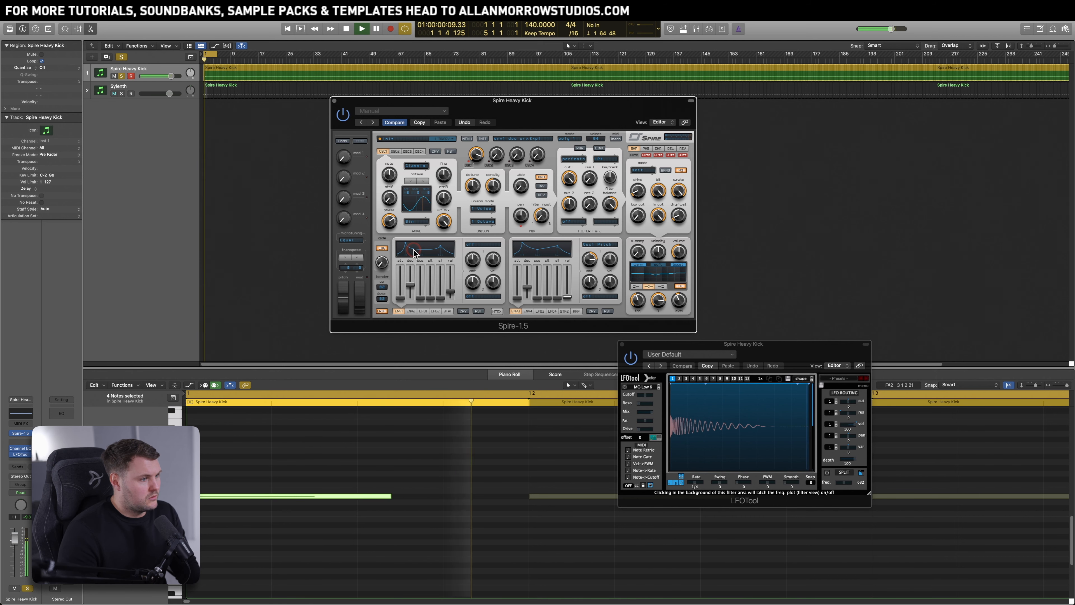
pyautogui.click(414, 249)
pyautogui.click(413, 250)
pyautogui.click(413, 252)
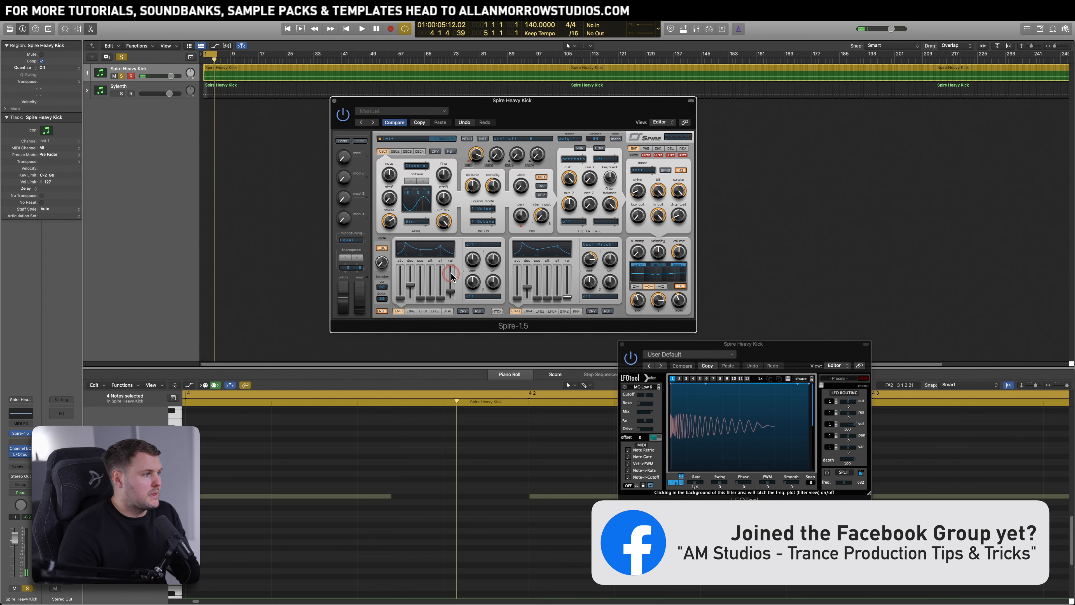
# Step: Lower the release of Envelope 1 slightly while the kick plays
pyautogui.click(450, 293)
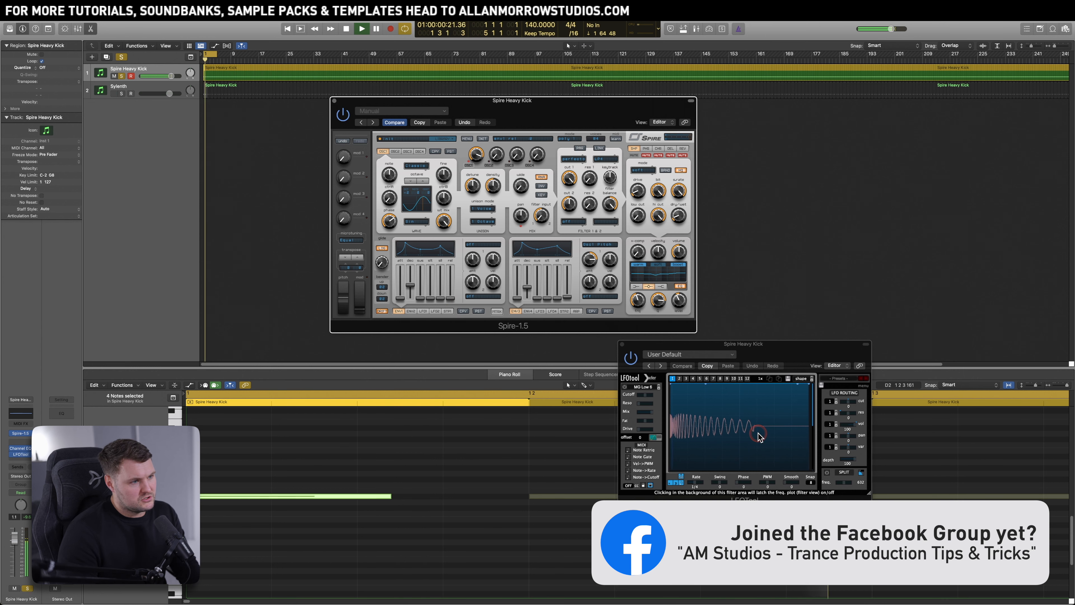
pyautogui.moveTo(451, 297); pyautogui.dragTo(452, 298)
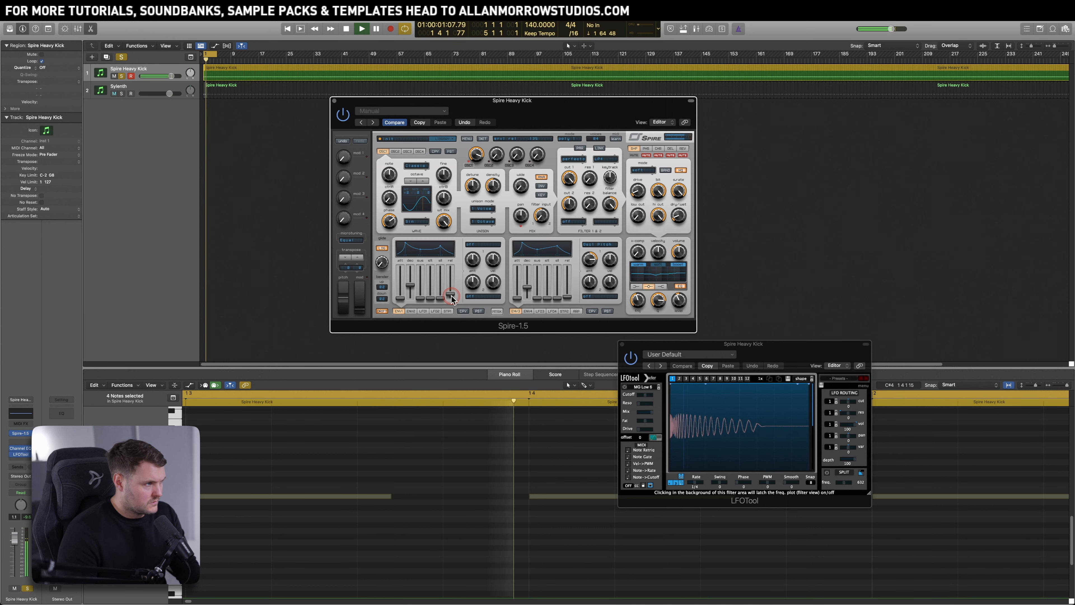
# Step: Display Envelope 2 and Envelope 3 side by side in Spire's two modulation sections
pyautogui.click(409, 311)
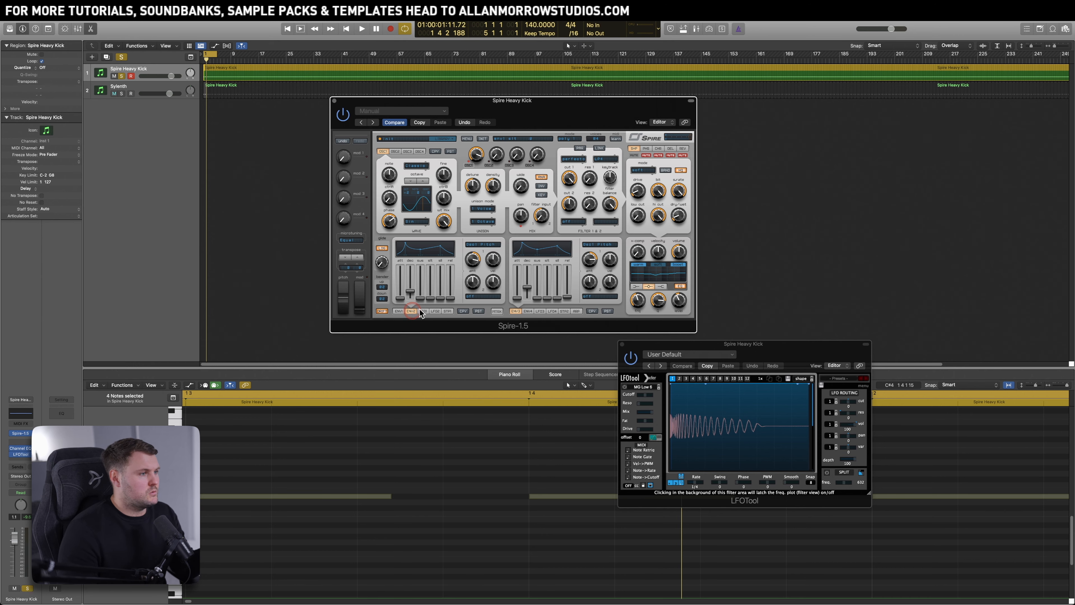
pyautogui.click(525, 311)
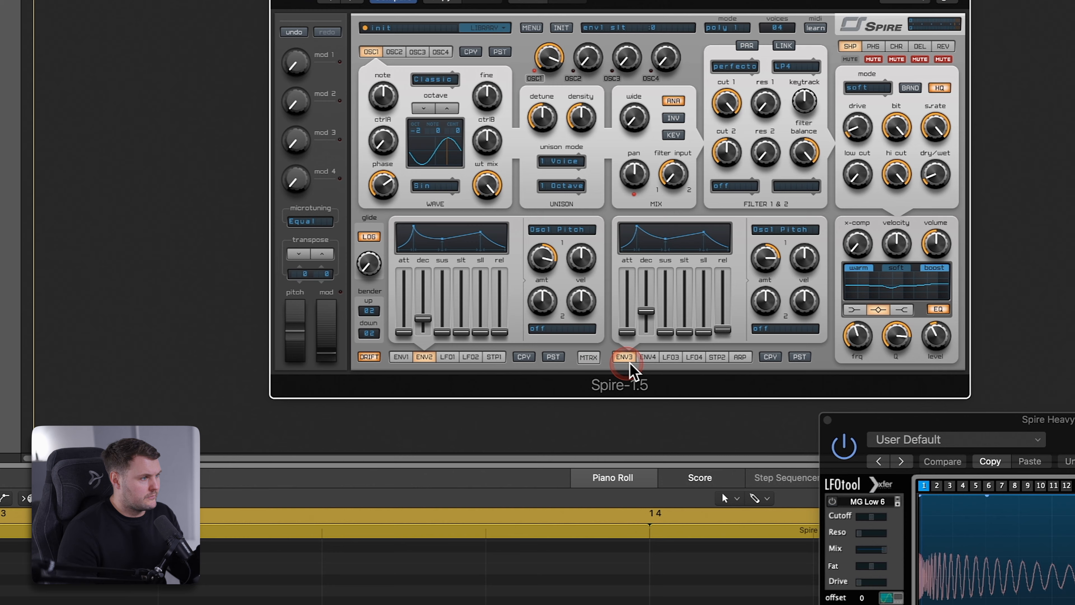
pyautogui.click(517, 312)
# Step: Set the first modulation targets of Envelope 2 and Envelope 3 to off and audition the kick without pitch modulation
pyautogui.click(561, 231)
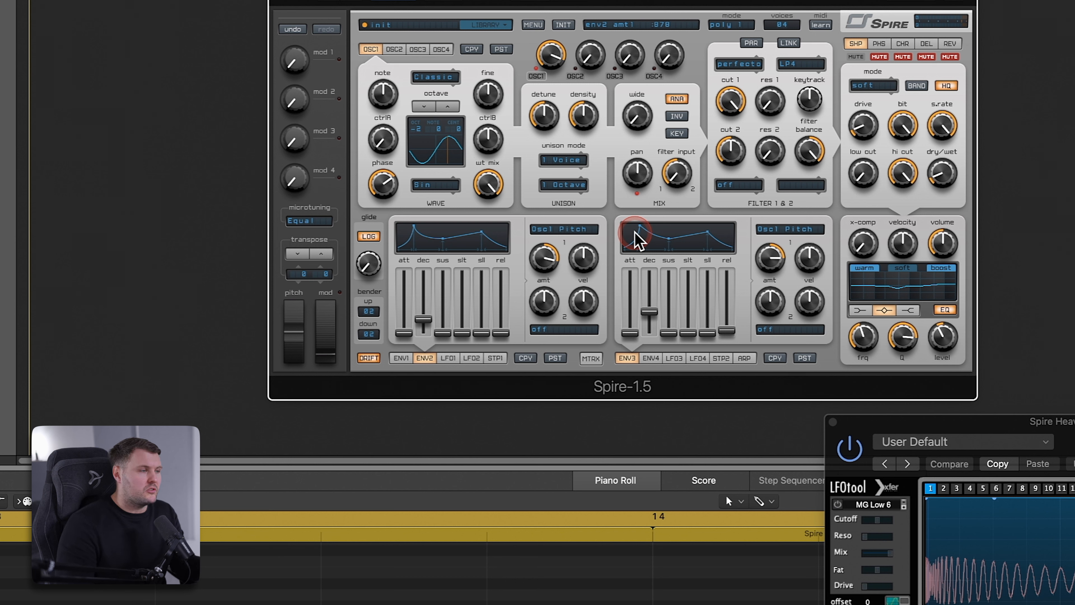
pyautogui.click(561, 231)
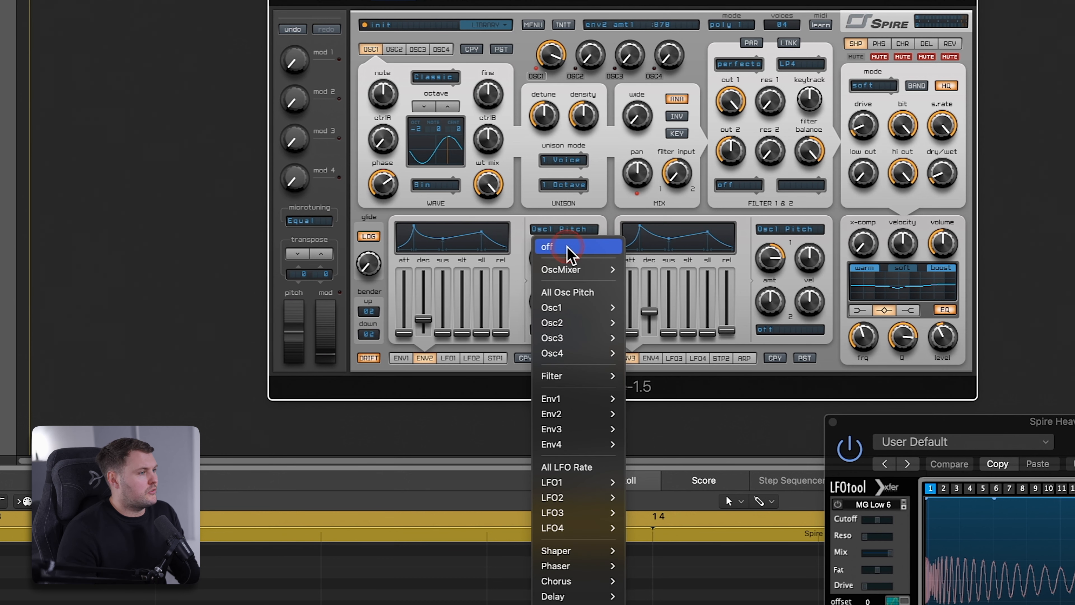
pyautogui.click(806, 244)
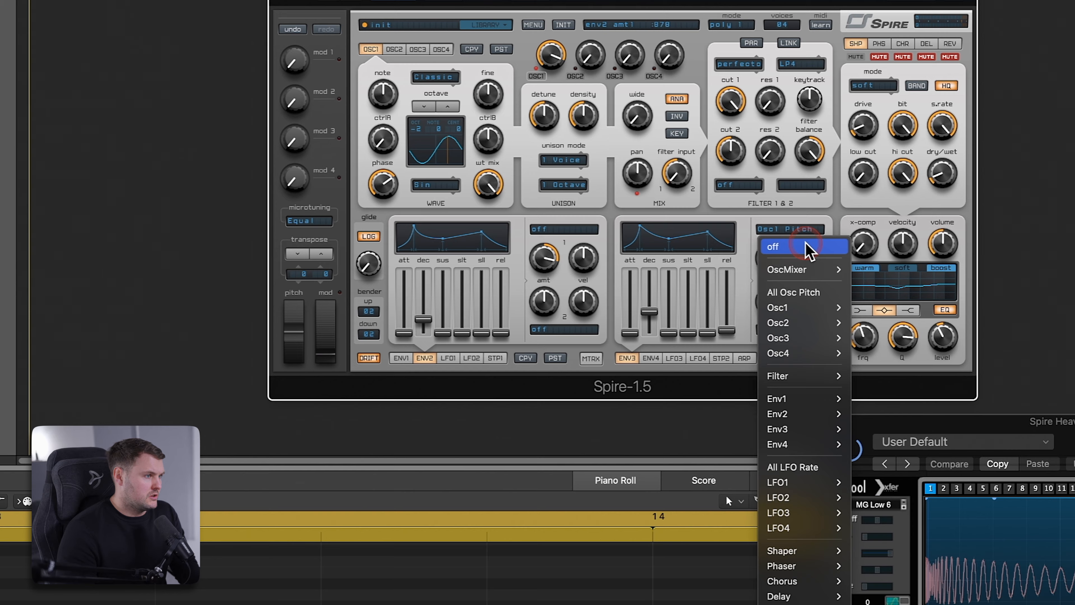
pyautogui.click(809, 248)
pyautogui.press('space')
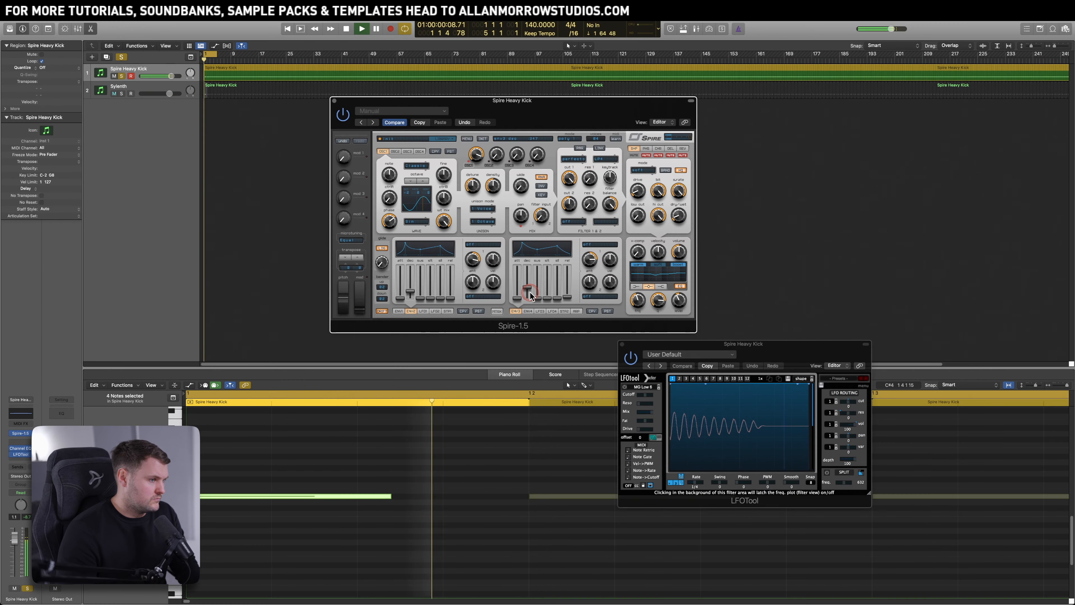
pyautogui.press('space')
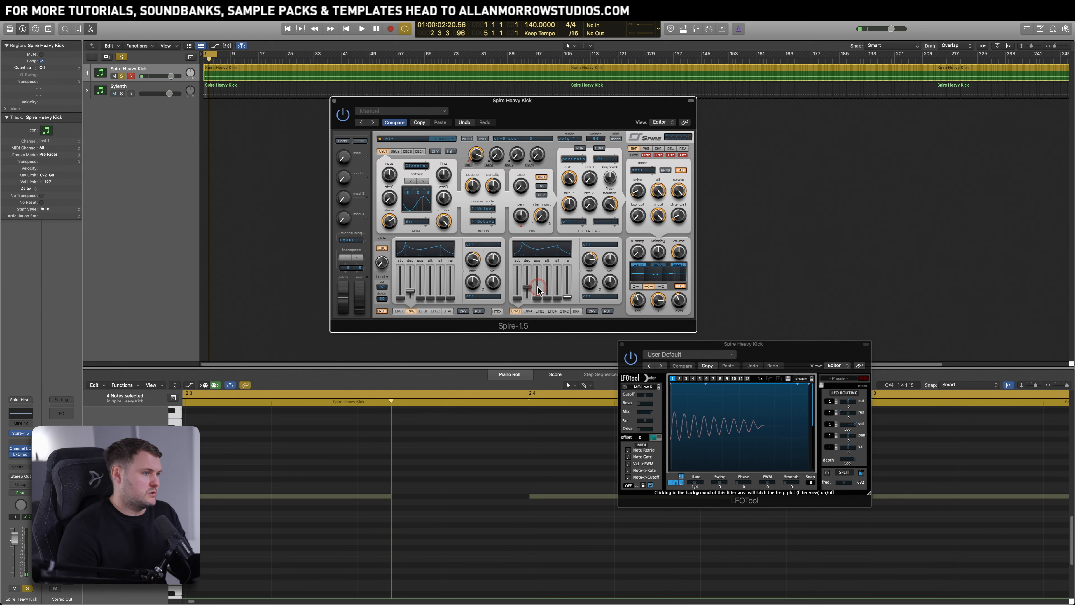
# Step: Assign Envelope 2's first modulation target to Osc1 Pitch and adjust its amount while the kick plays
pyautogui.click(482, 245)
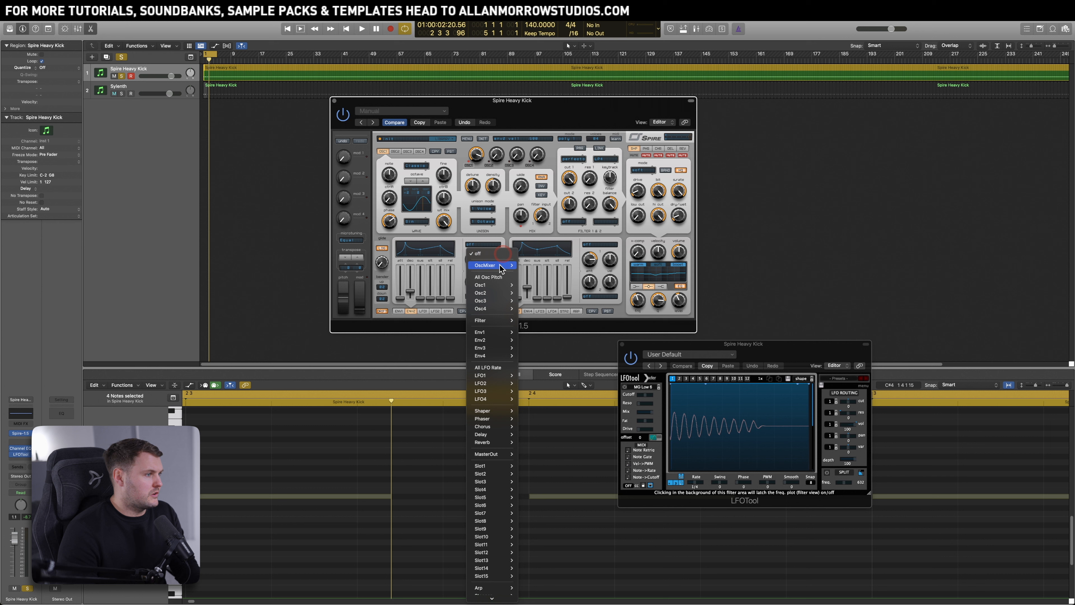
pyautogui.moveTo(496, 288)
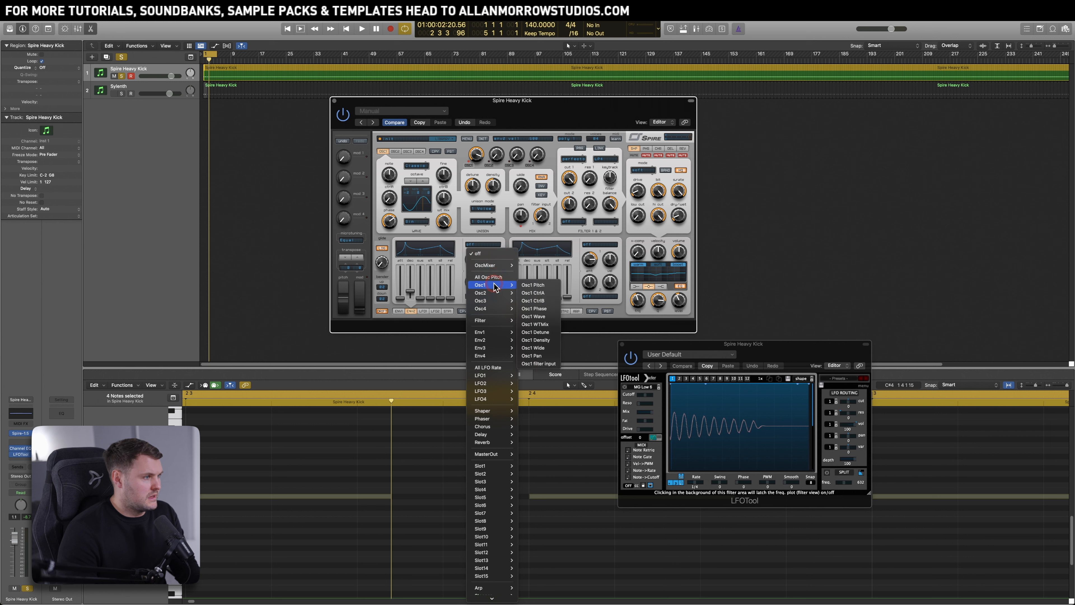
pyautogui.click(535, 285)
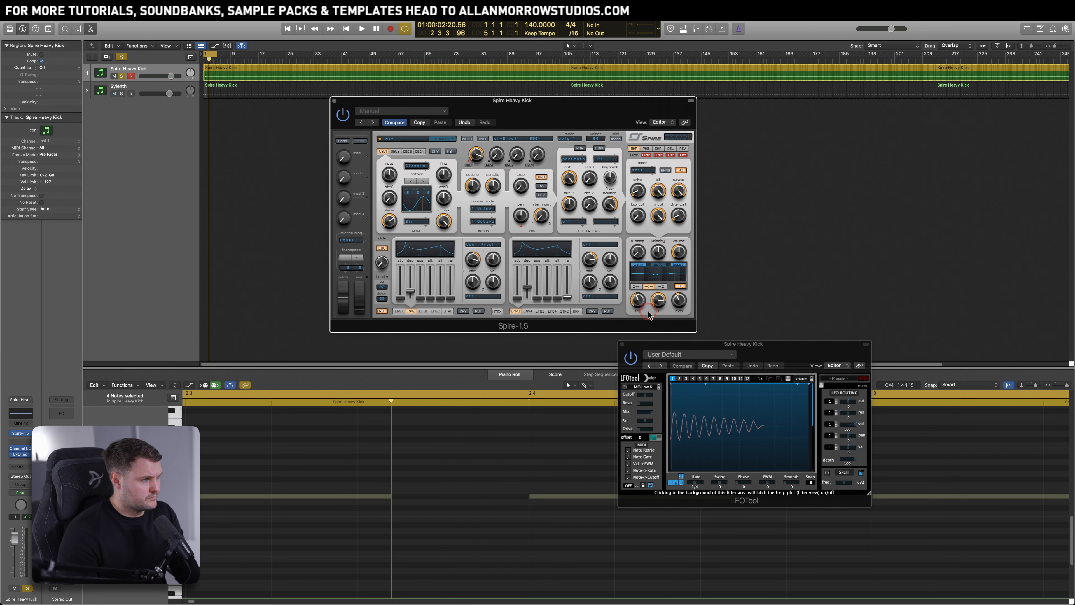
pyautogui.press('space')
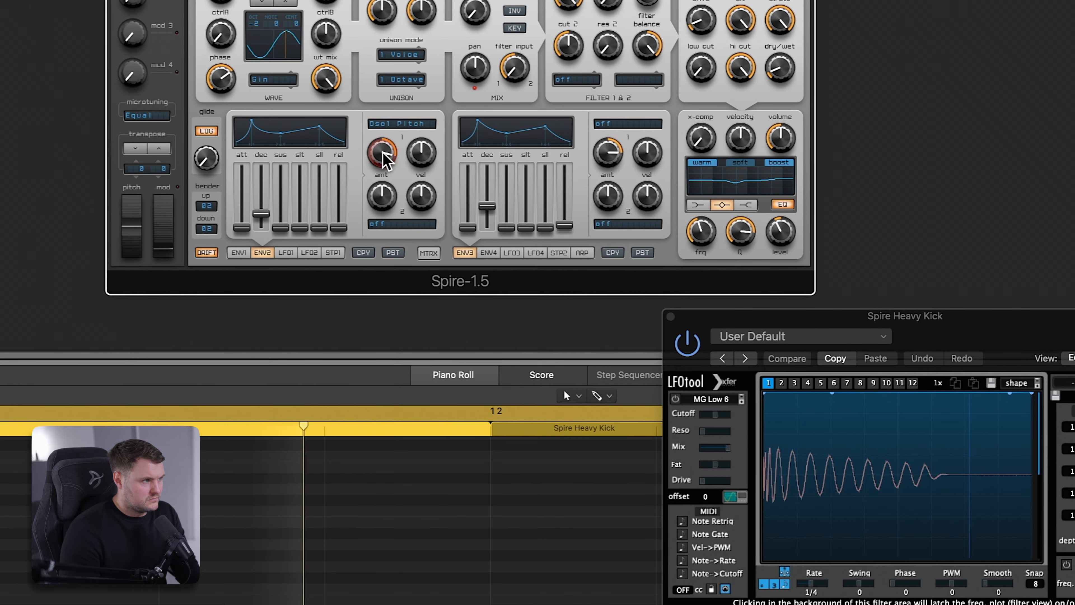
pyautogui.moveTo(382, 152); pyautogui.dragTo(387, 156)
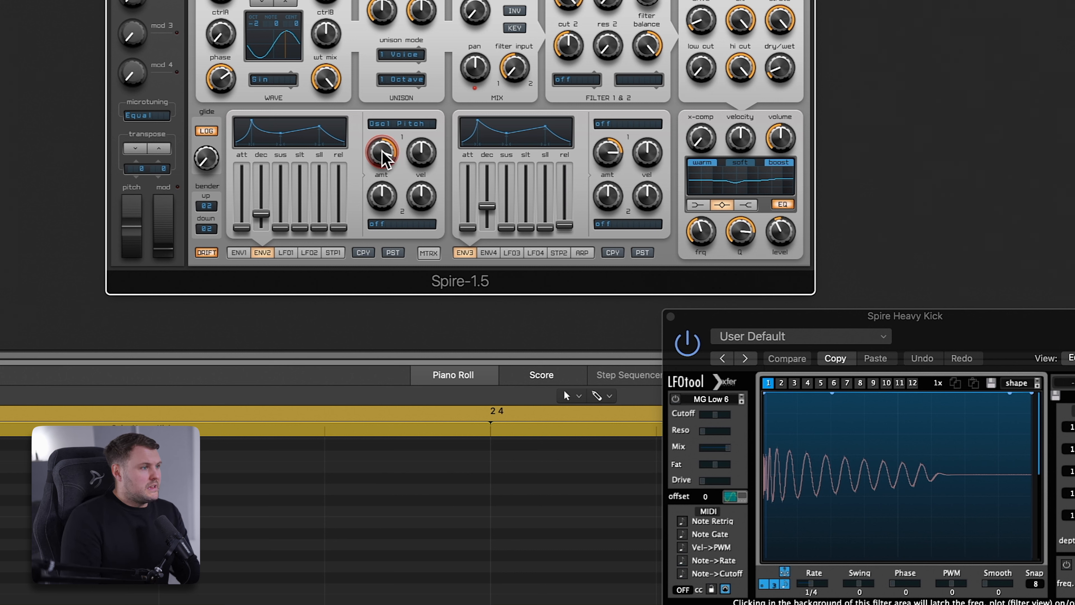
# Step: Assign Envelope 3's first modulation target to Osc1 Pitch
pyautogui.click(628, 123)
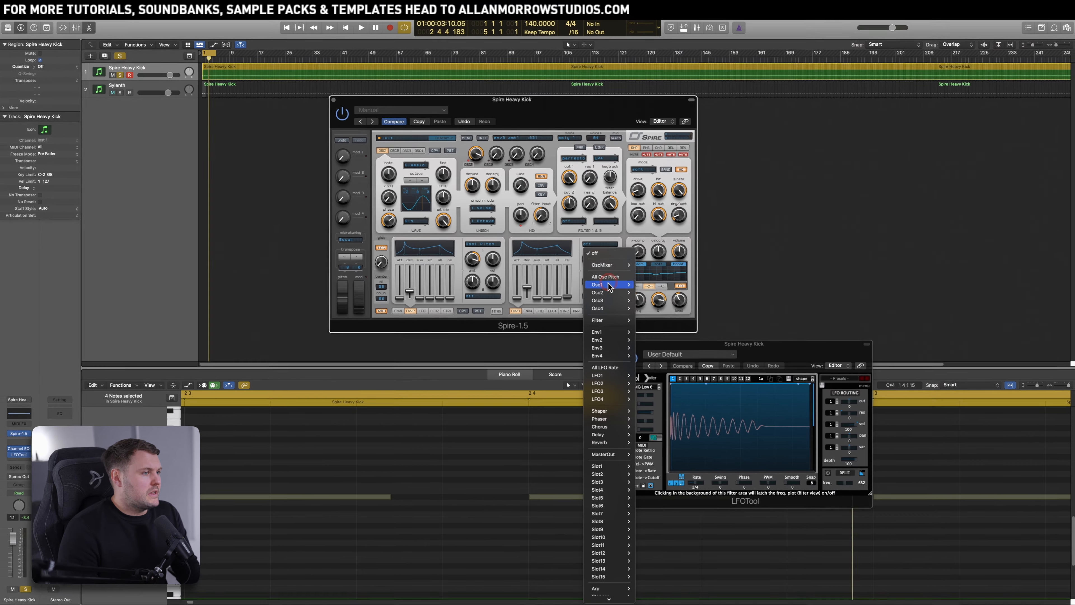
pyautogui.moveTo(626, 205)
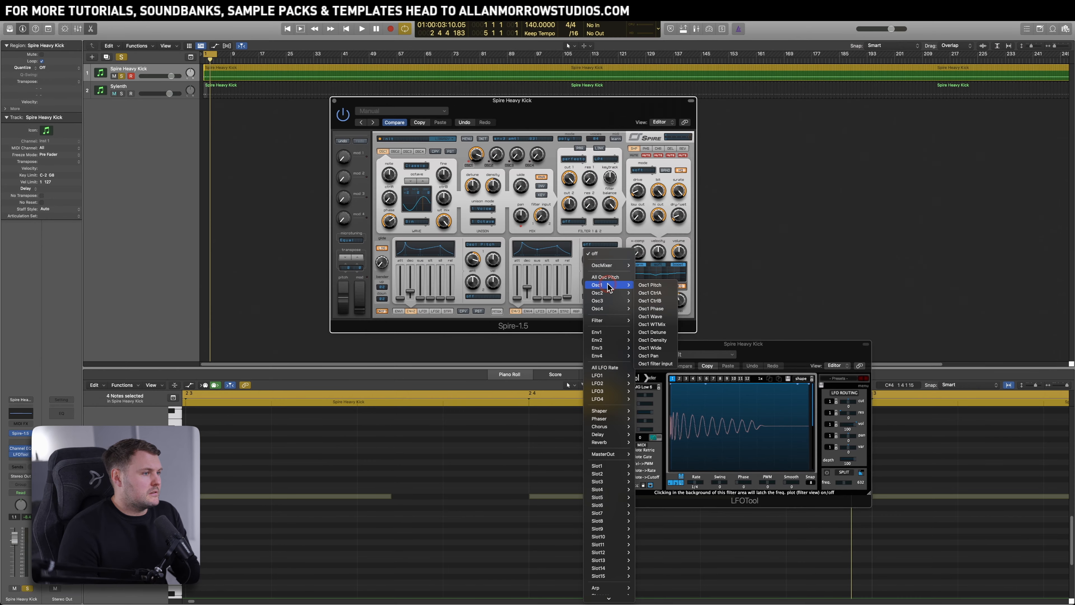
pyautogui.click(645, 287)
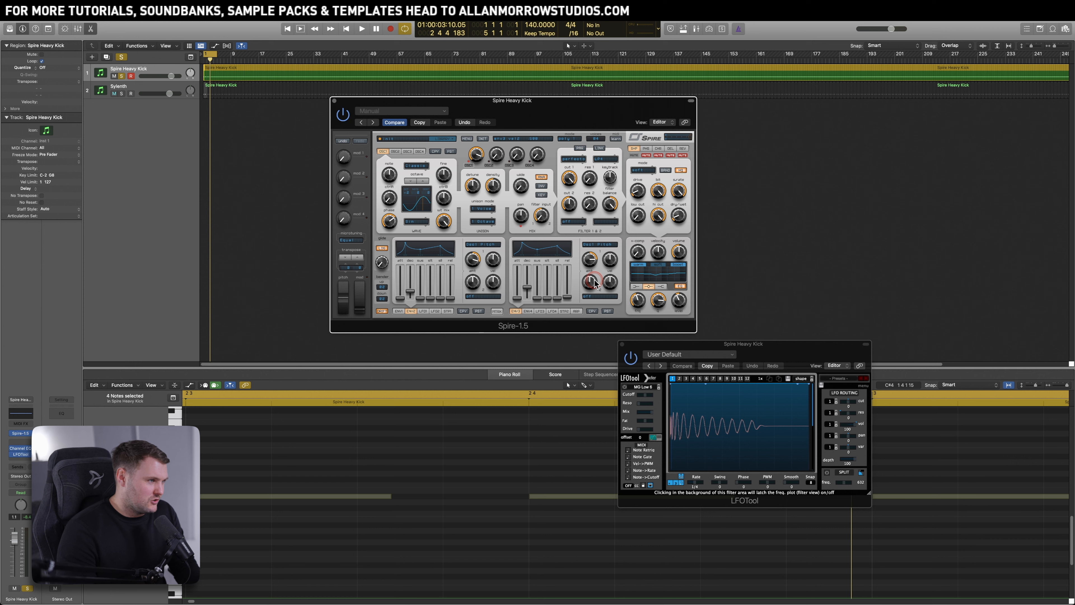
# Step: Adjust Envelope 3's first modulation amount to Osc1 Pitch while the kick plays
pyautogui.press('space')
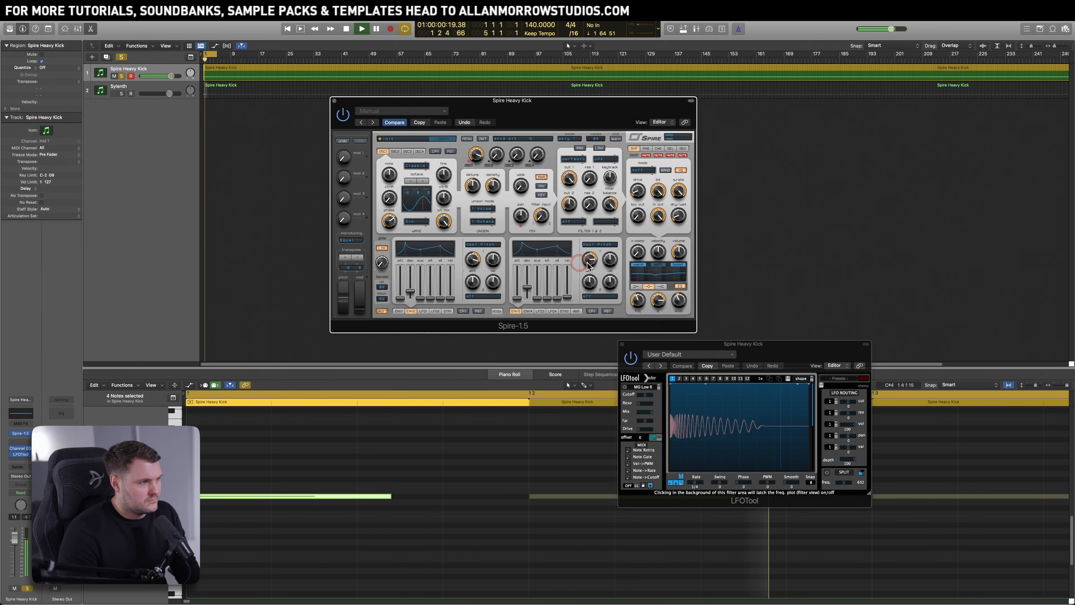
pyautogui.moveTo(587, 265); pyautogui.dragTo(588, 254)
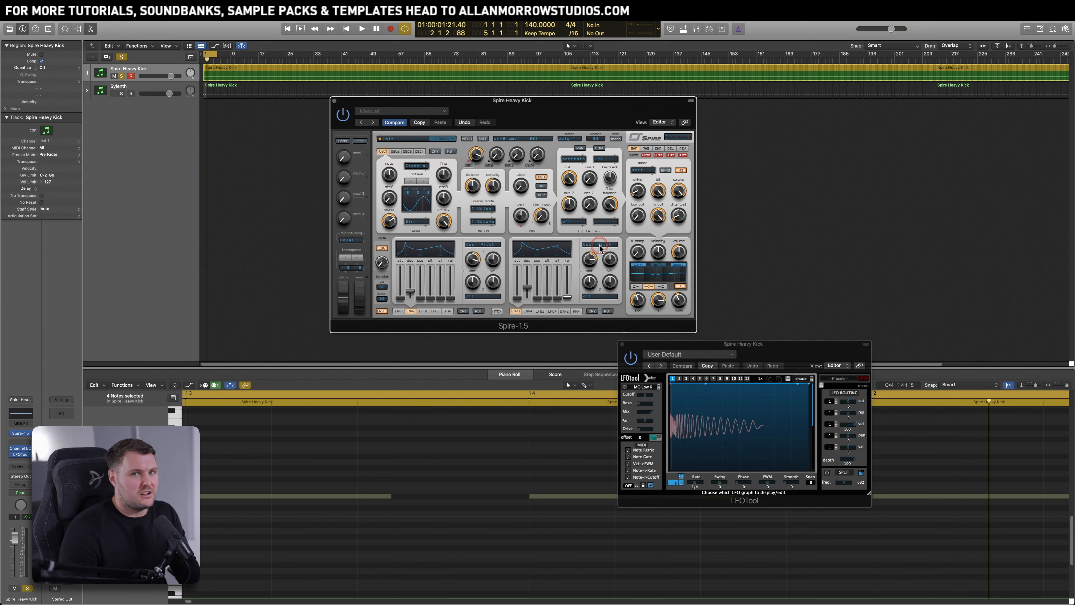
pyautogui.press('space')
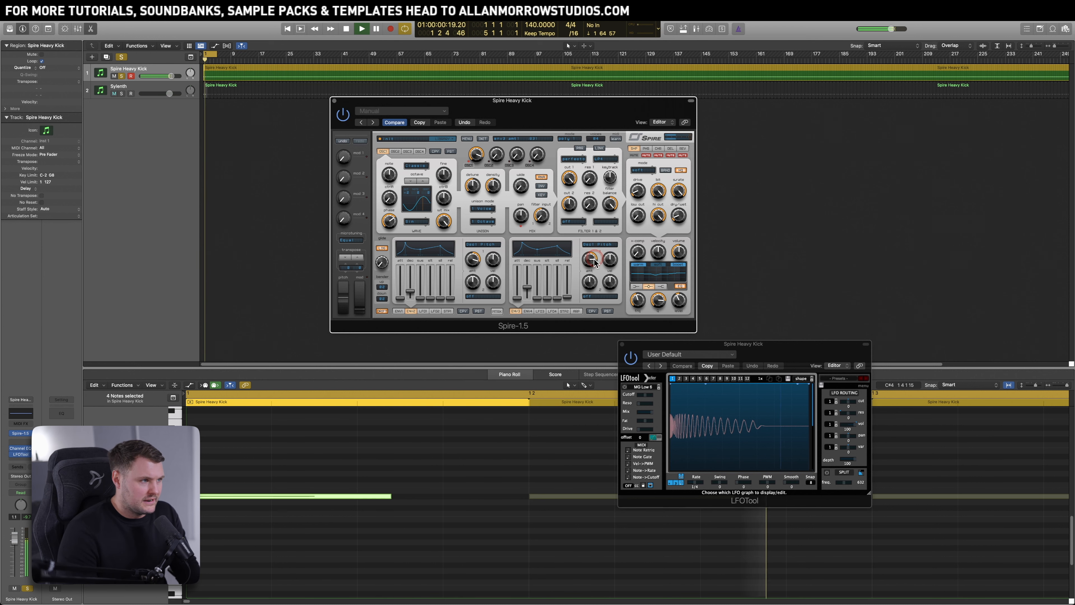
pyautogui.press('space')
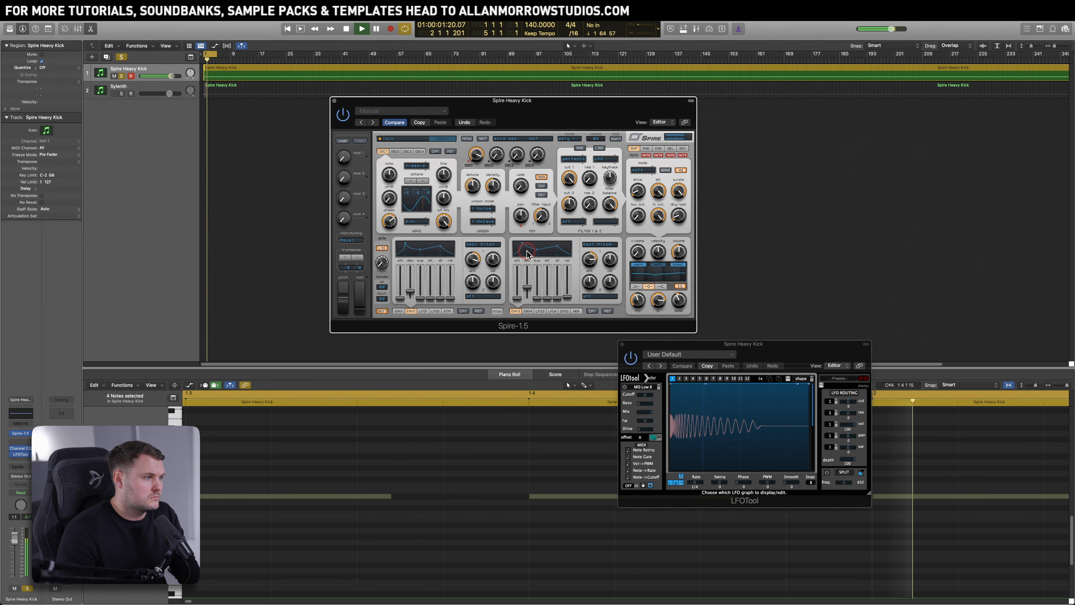
# Step: Audition the kick and check Envelope 3's curve together with its sustain, slope and release settings
pyautogui.press('space')
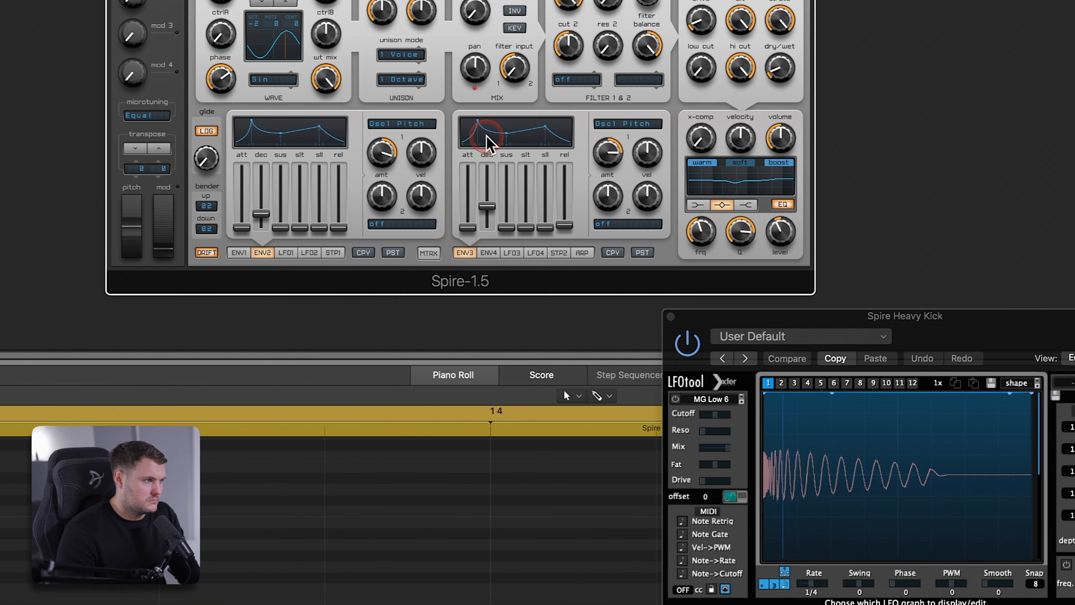
pyautogui.moveTo(487, 136); pyautogui.dragTo(485, 139)
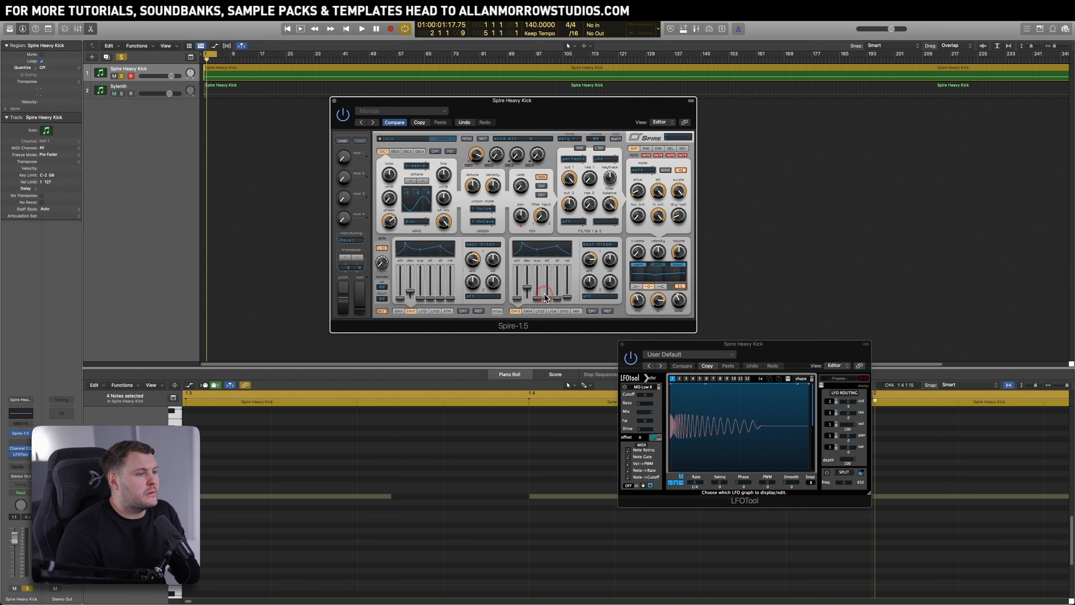
pyautogui.press('space')
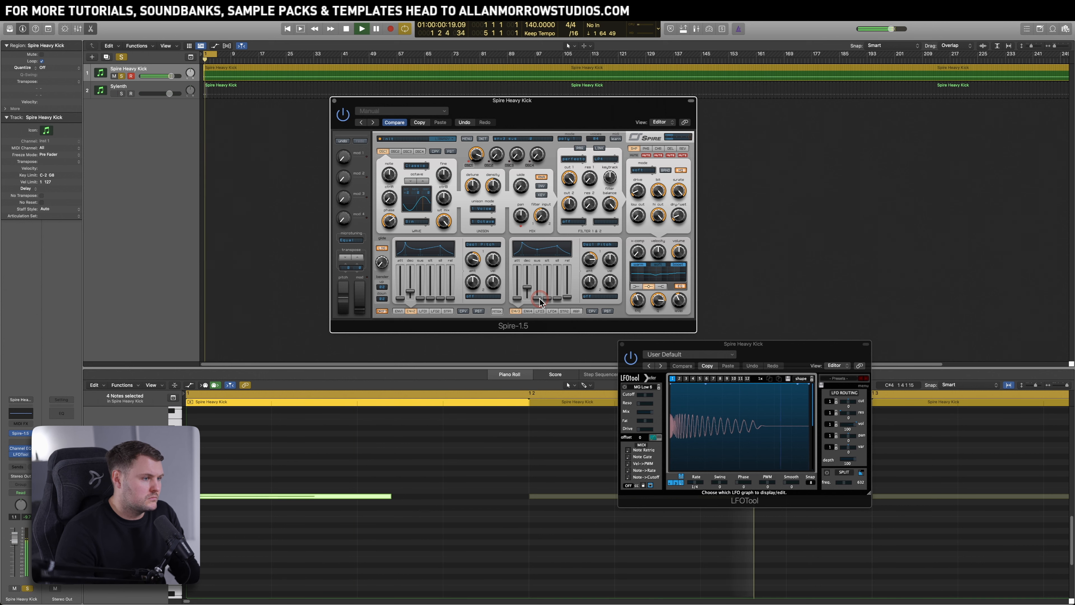
pyautogui.moveTo(540, 297); pyautogui.dragTo(543, 298)
pyautogui.click(564, 297)
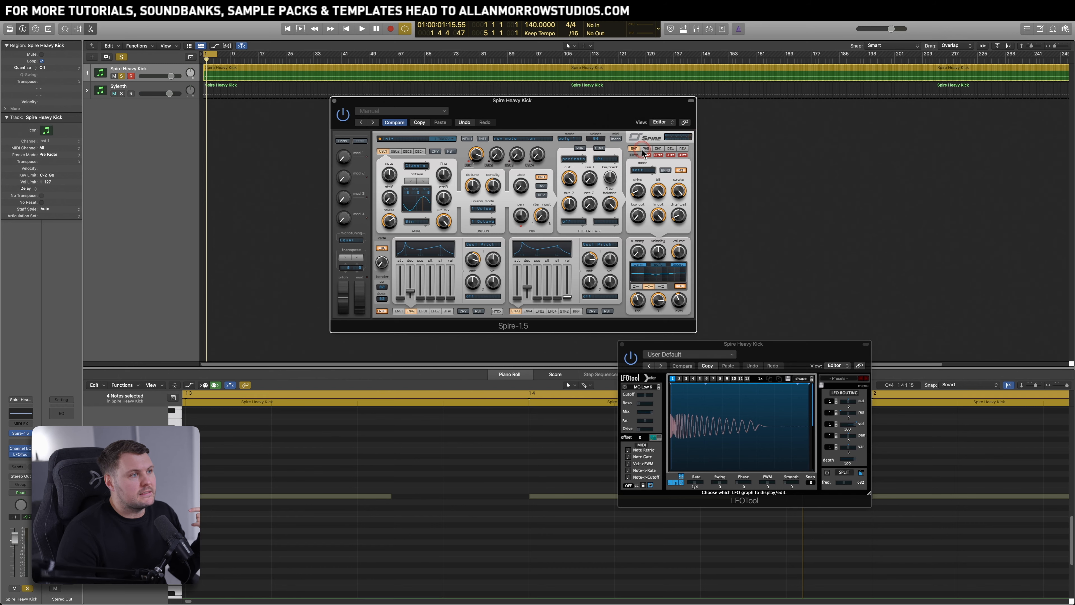
# Step: Raise the dry/wet mix of the Shaper effect while auditioning the kick's distortion
pyautogui.click(666, 186)
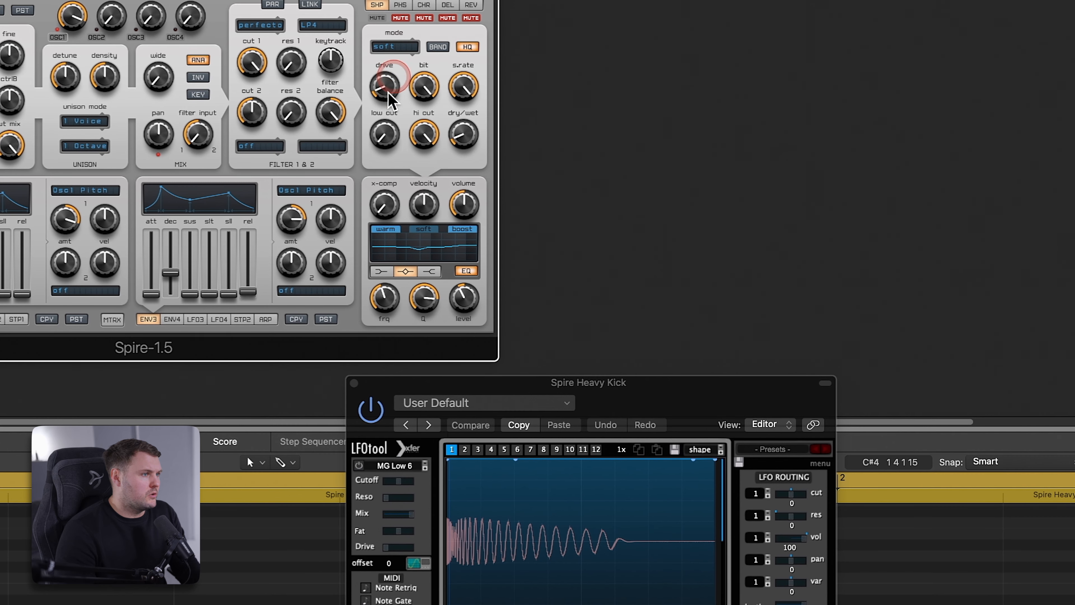
pyautogui.click(389, 93)
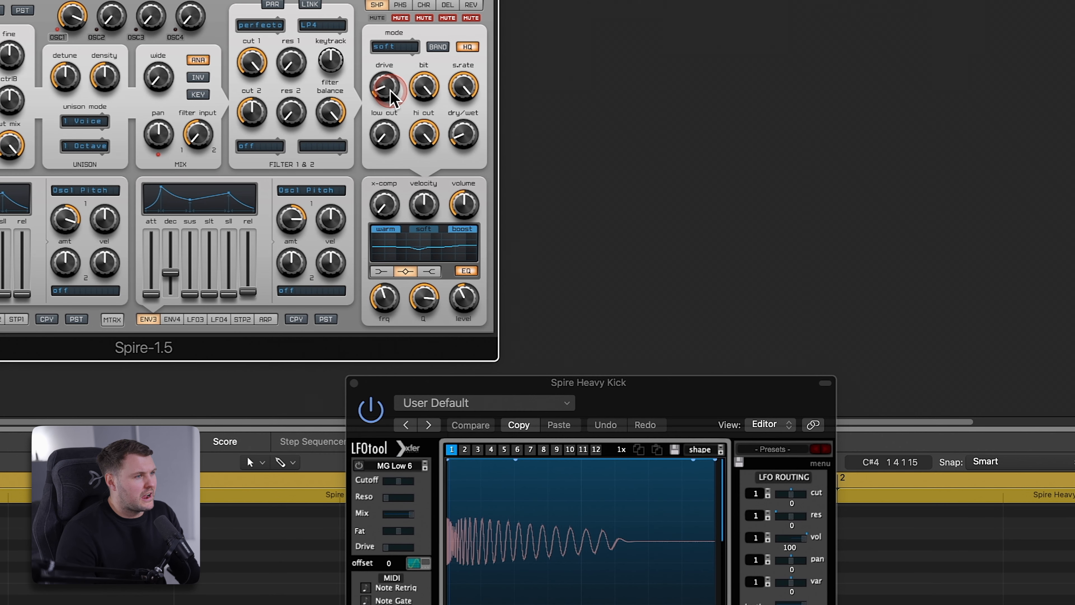
pyautogui.click(462, 135)
pyautogui.moveTo(465, 149); pyautogui.dragTo(468, 141)
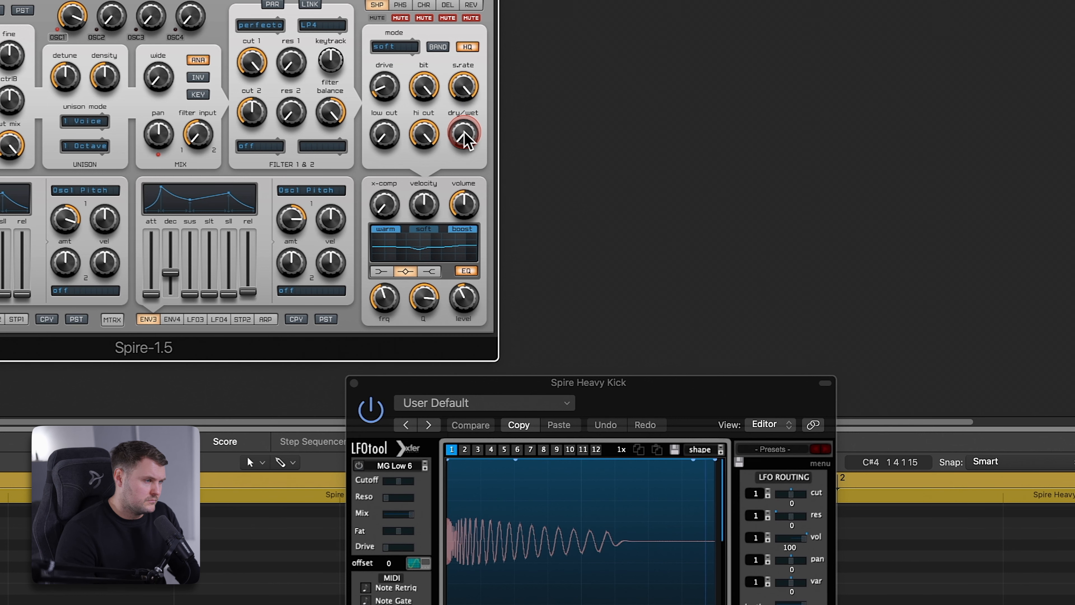
pyautogui.moveTo(464, 132); pyautogui.dragTo(475, 107)
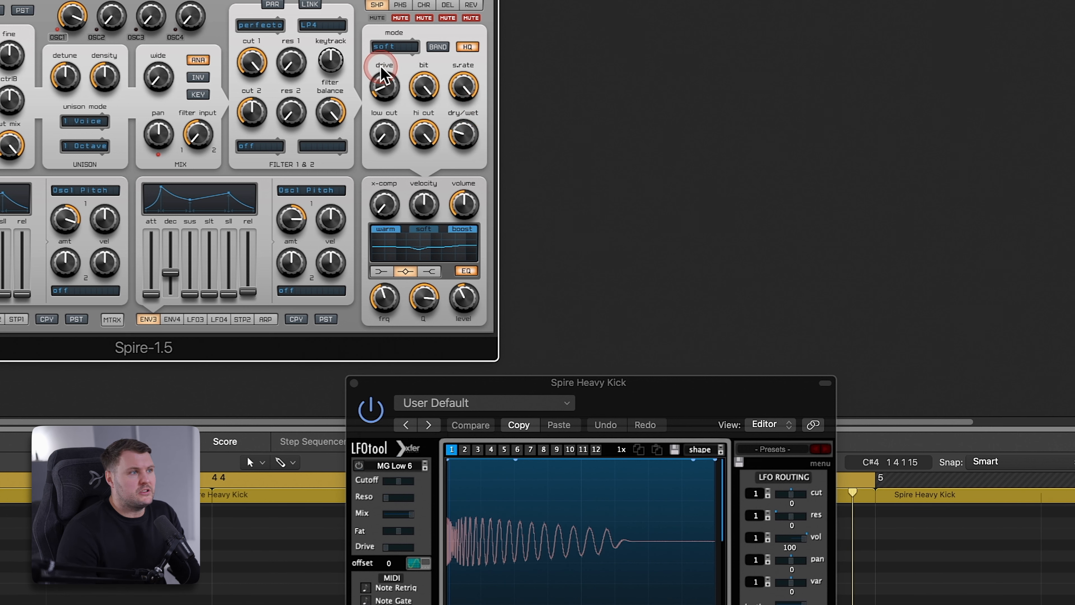
# Step: Try the warm mode on the Shaper effect during playback and return it to soft
pyautogui.click(402, 46)
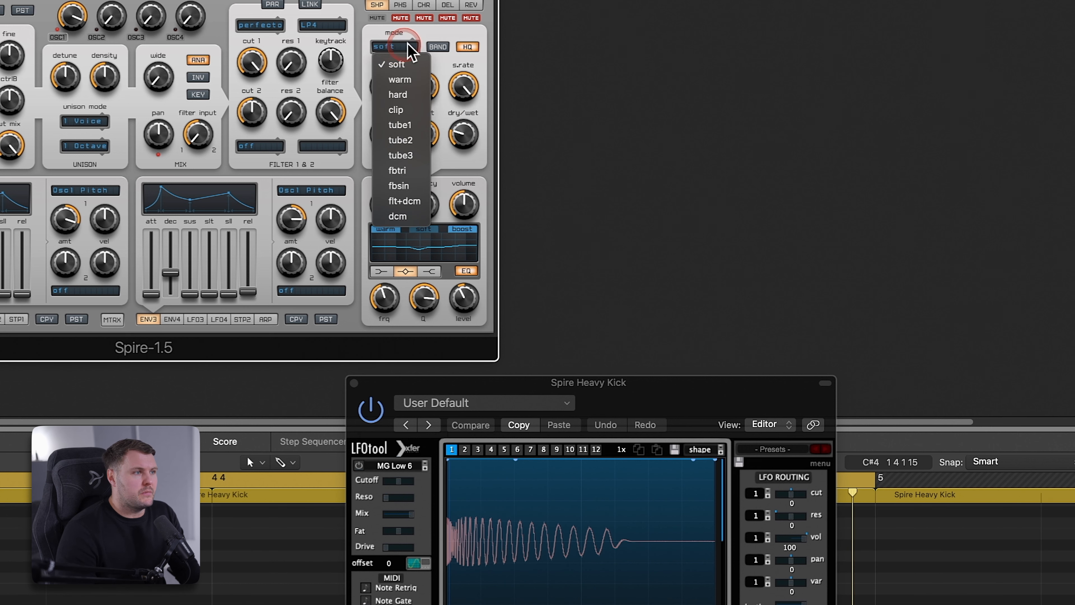
pyautogui.click(406, 81)
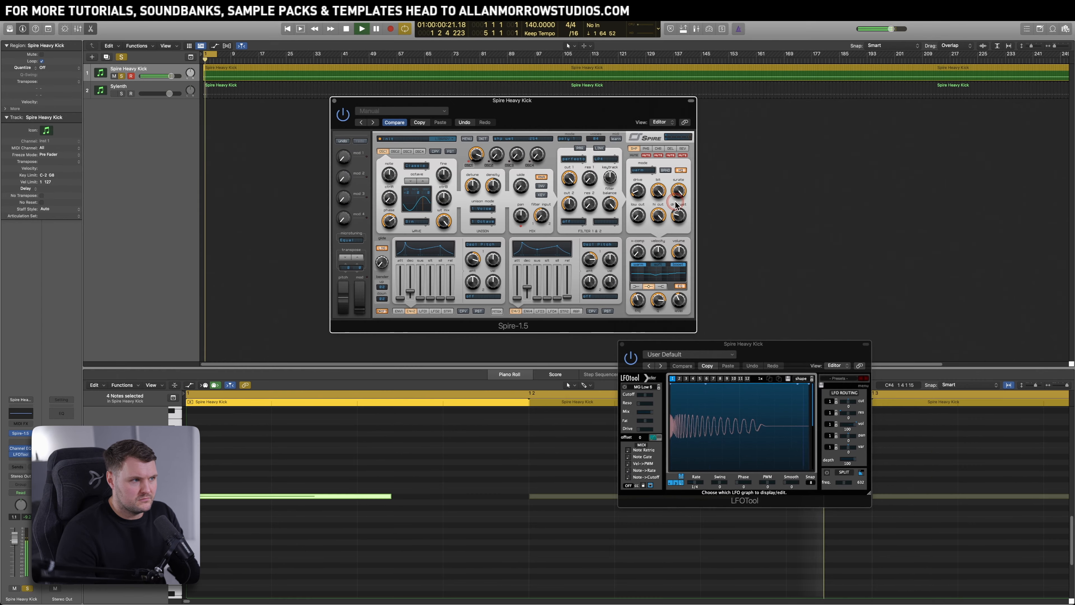
pyautogui.click(644, 172)
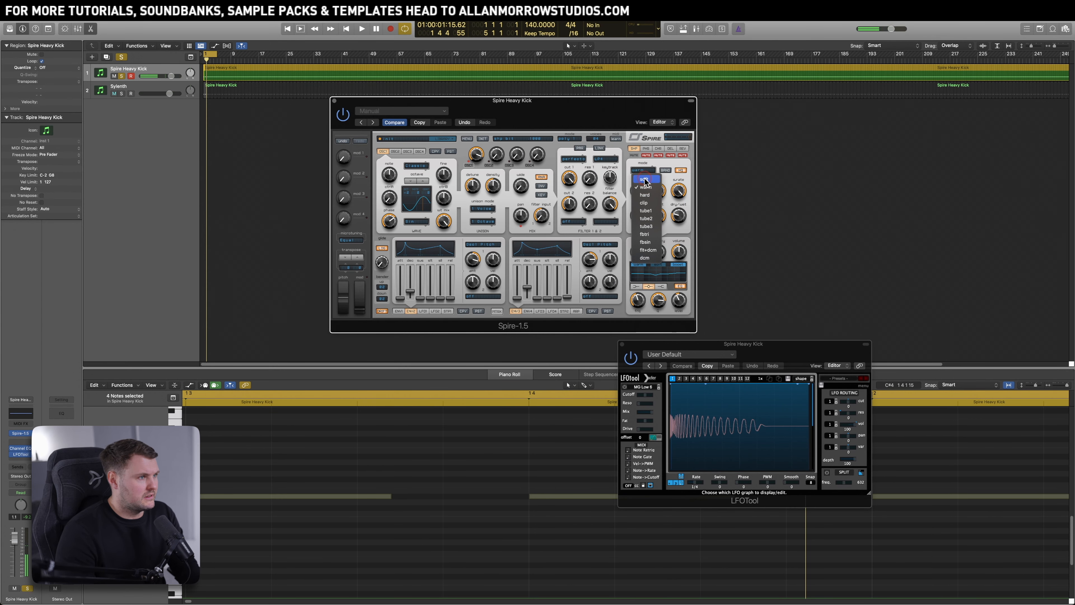
pyautogui.click(644, 179)
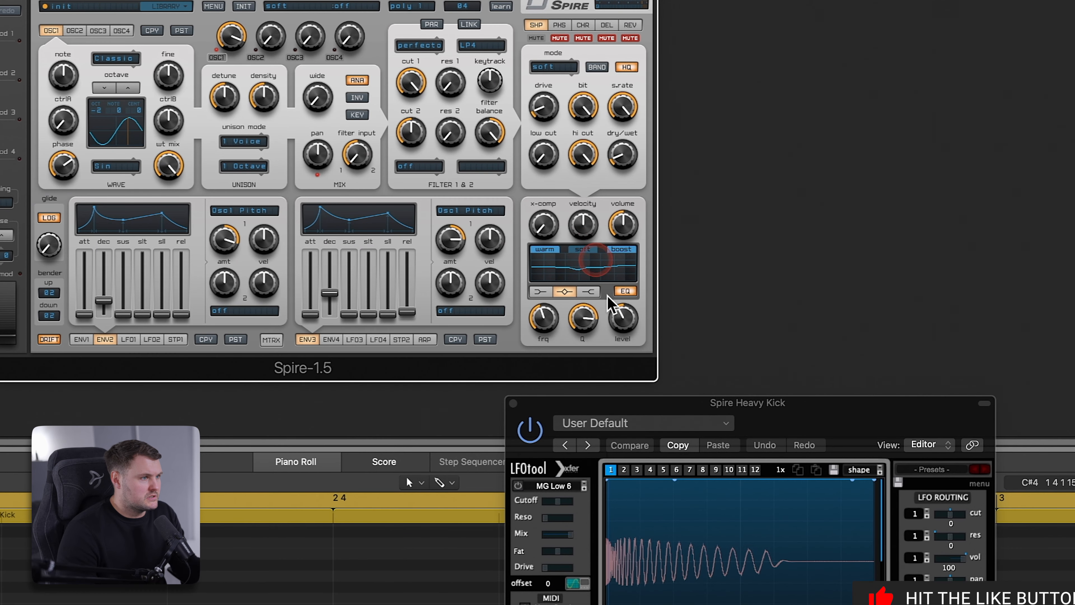
# Step: Bypass Spire's EQ to compare the kick without it, and turn the EQ back on
pyautogui.click(624, 293)
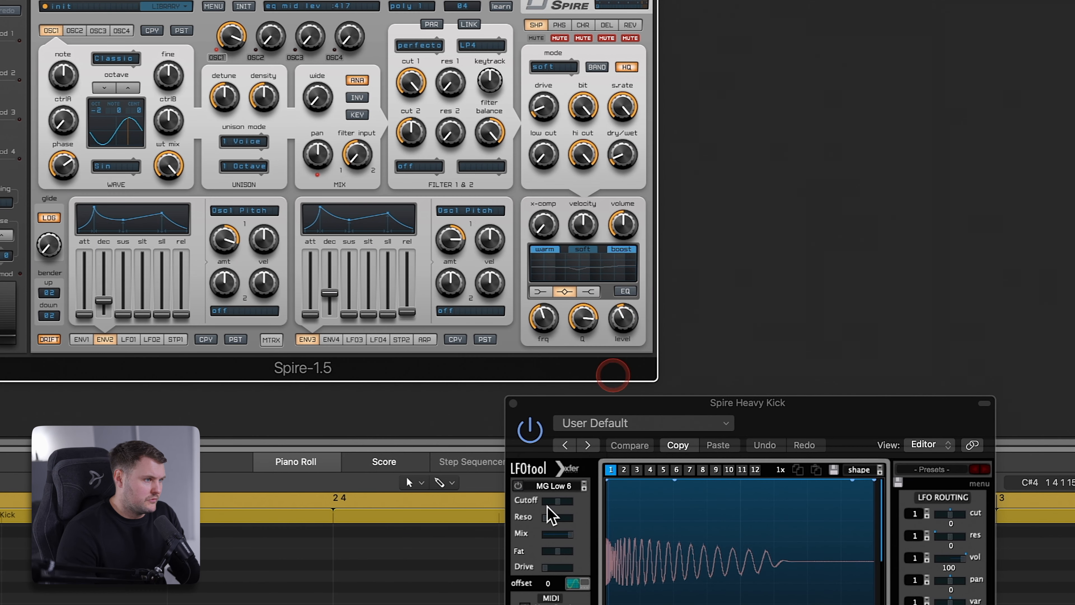
pyautogui.click(607, 457)
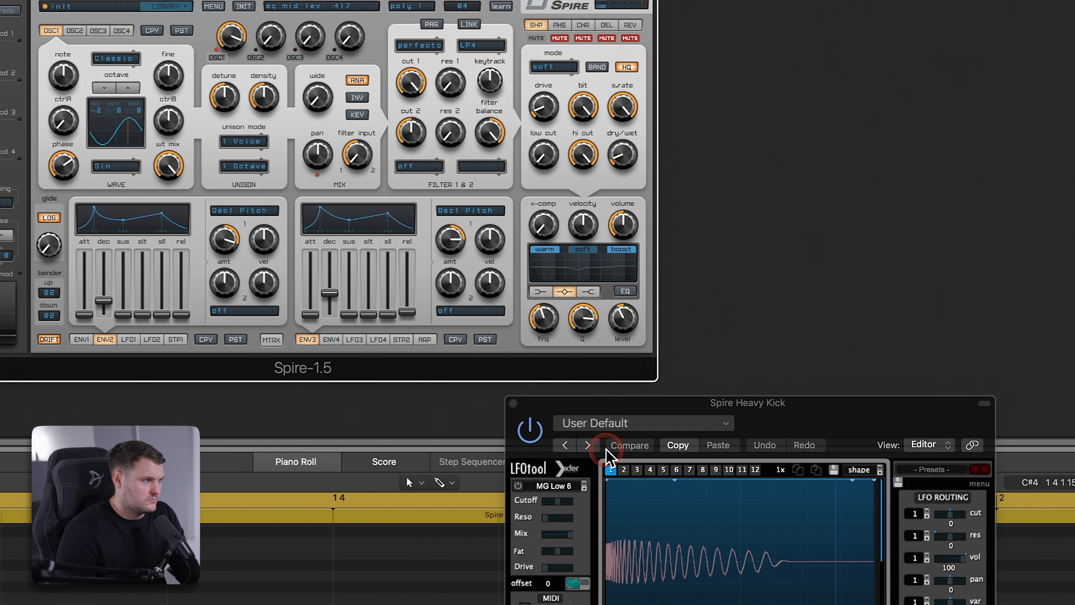
pyautogui.click(627, 290)
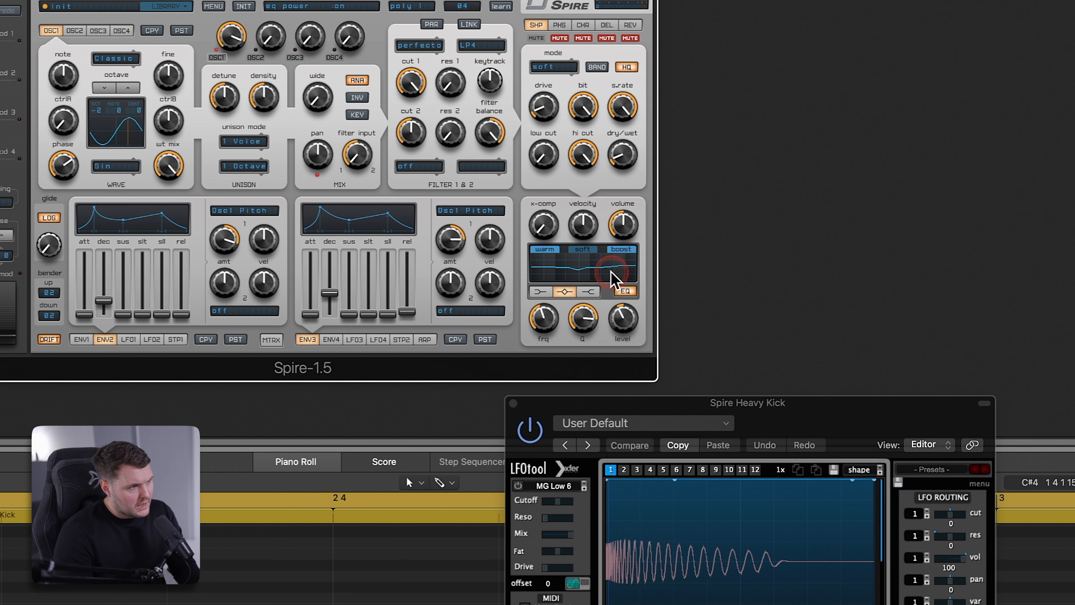
# Step: Adjust the EQ's high band level to about 568, auditioning a stronger boost on the way
pyautogui.click(589, 292)
pyautogui.click(698, 529)
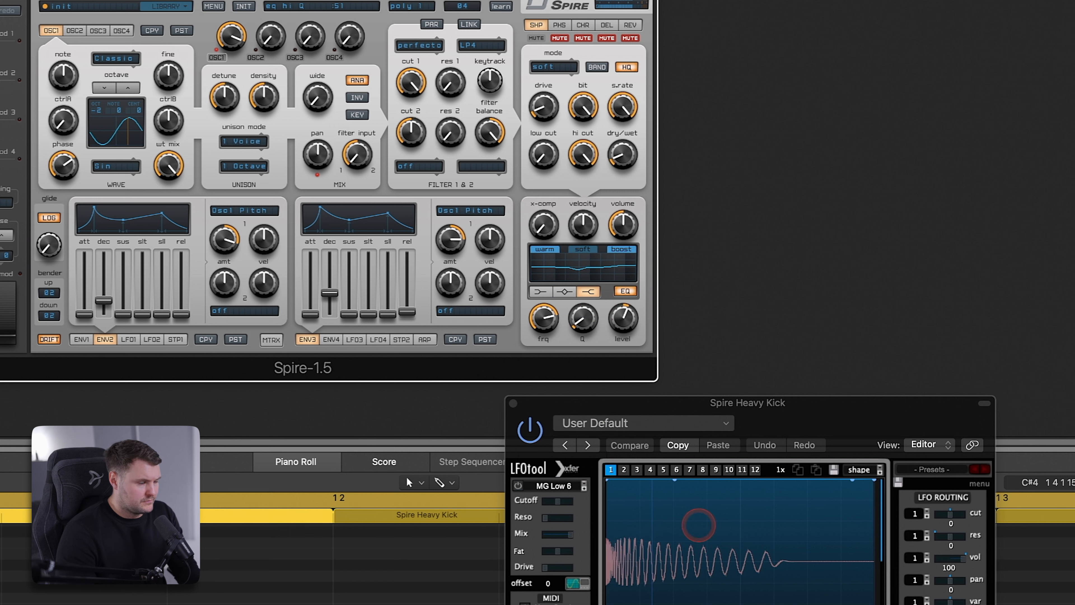
pyautogui.click(619, 552)
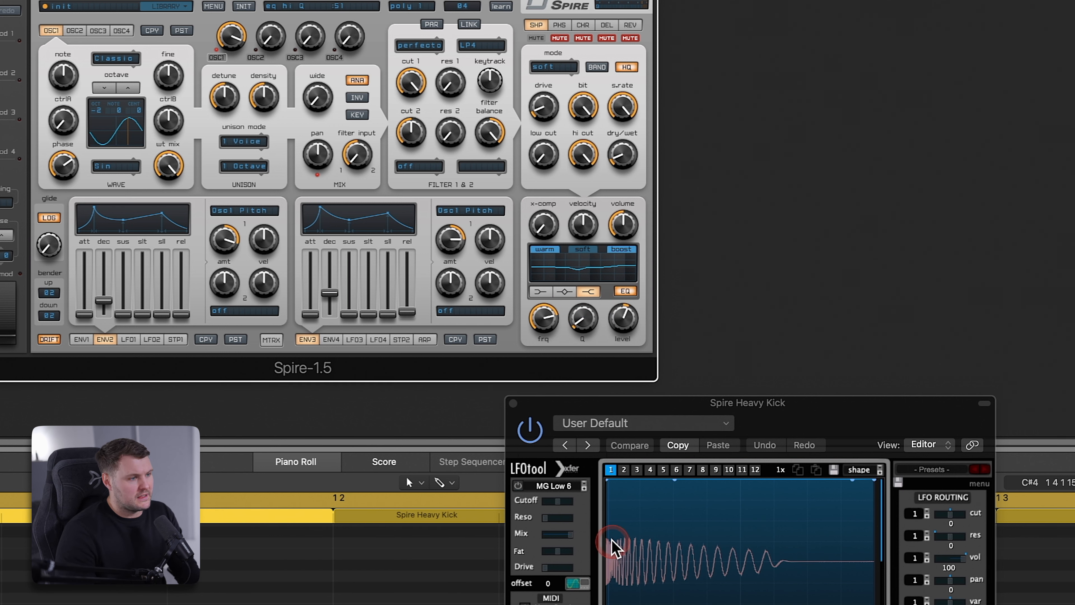
pyautogui.click(626, 321)
pyautogui.moveTo(631, 328); pyautogui.dragTo(637, 322)
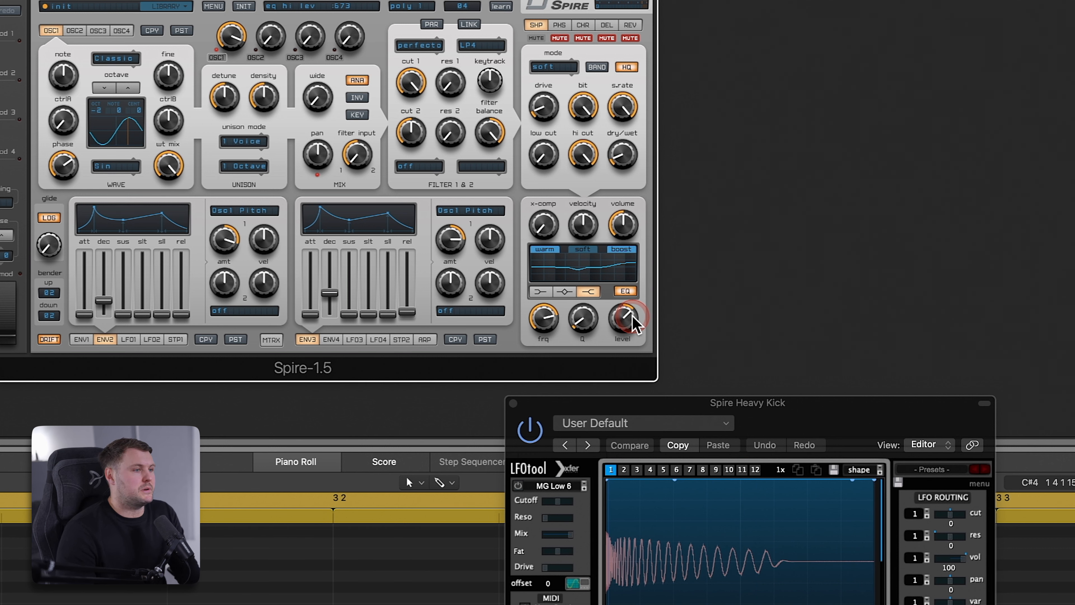
pyautogui.moveTo(634, 331)
pyautogui.mouseDown()
pyautogui.moveTo(631, 357)
pyautogui.moveTo(630, 335)
pyautogui.mouseUp()
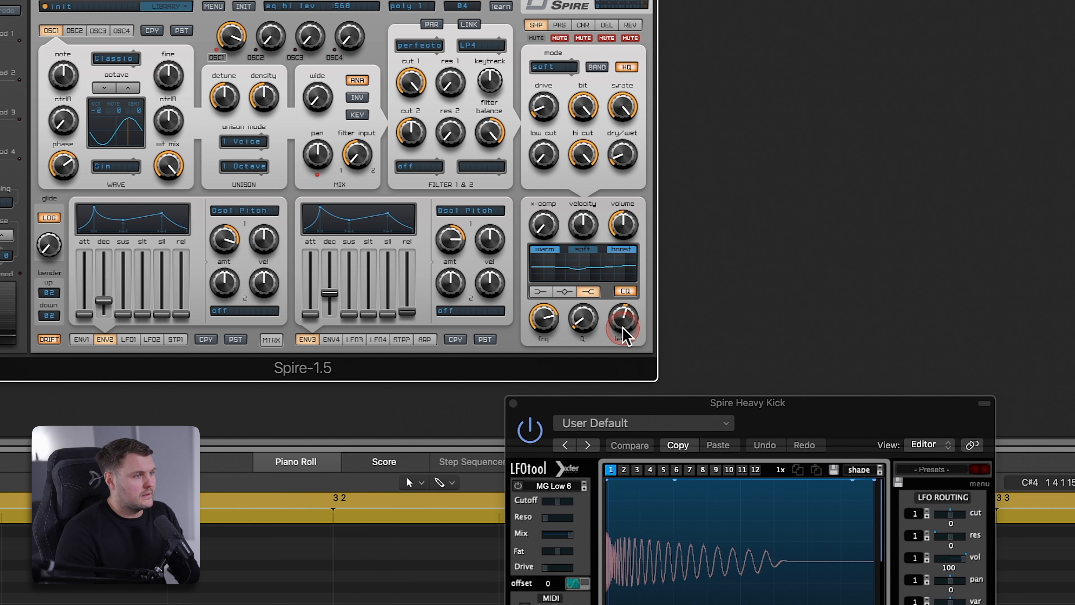
# Step: Adjust the level of the EQ's low band after checking its frequency and Q
pyautogui.click(540, 291)
pyautogui.moveTo(544, 315); pyautogui.dragTo(546, 312)
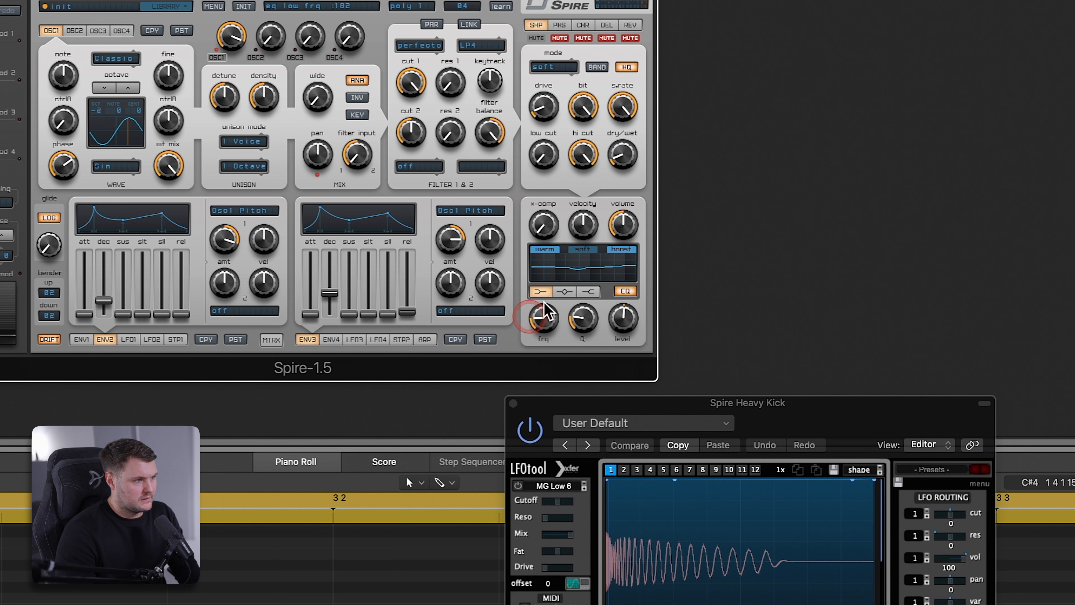
pyautogui.click(583, 316)
pyautogui.click(626, 318)
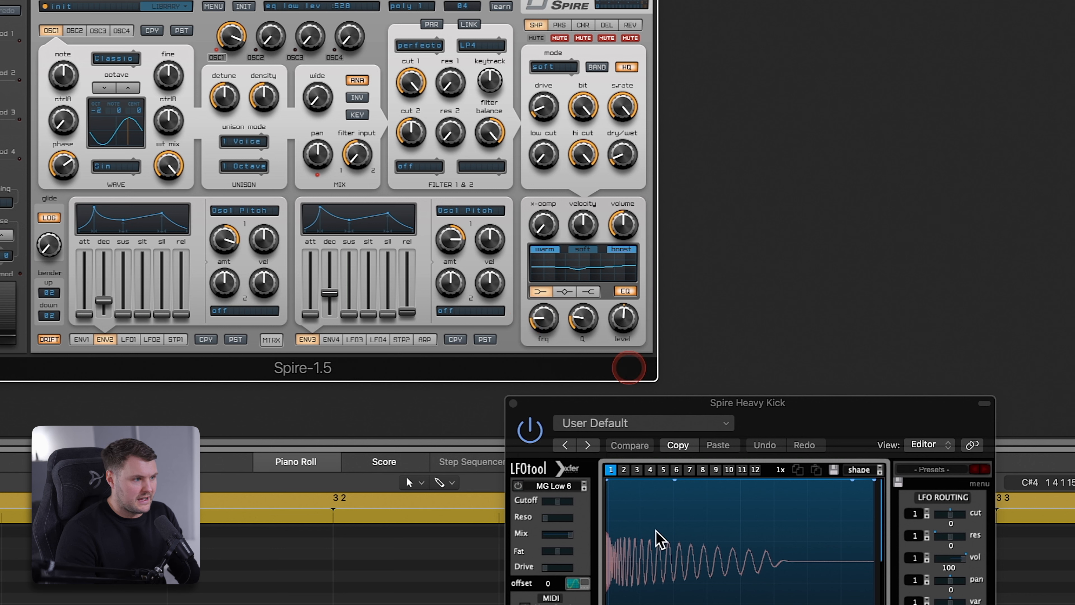
pyautogui.click(764, 569)
pyautogui.click(607, 320)
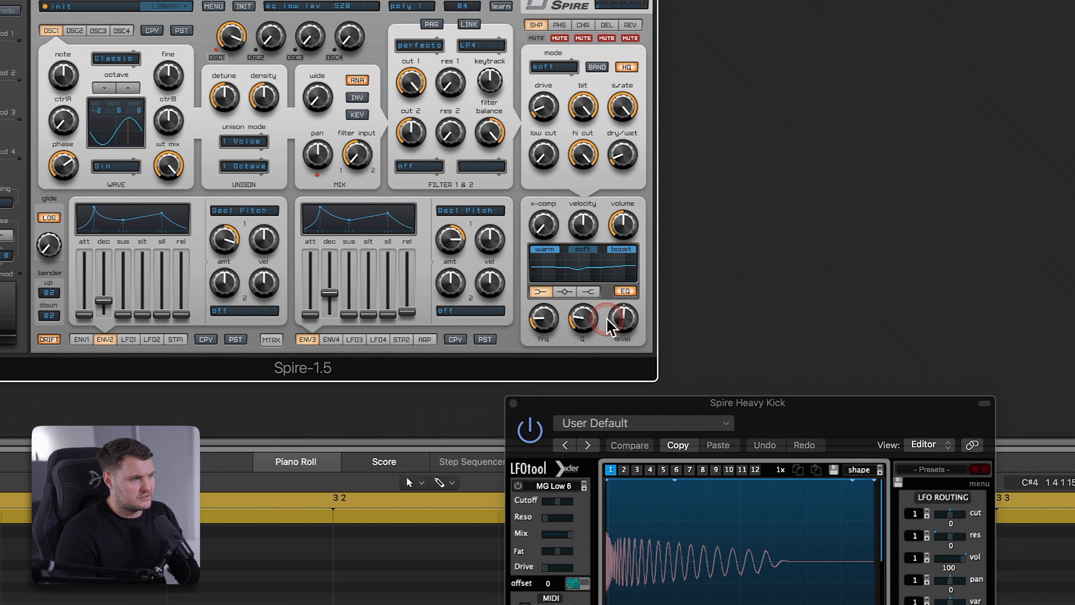
pyautogui.click(621, 322)
pyautogui.moveTo(621, 320); pyautogui.dragTo(637, 338)
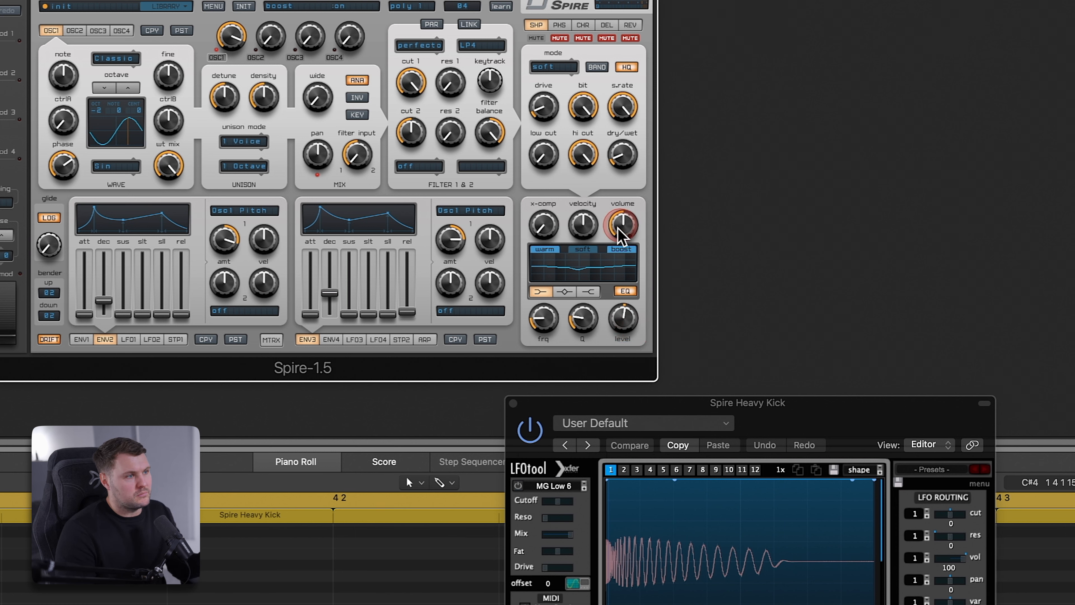
# Step: Reset the EQ's mid band level, cut it slightly and lower the band's Q
pyautogui.click(564, 291)
pyautogui.moveTo(623, 313); pyautogui.dragTo(621, 327)
pyautogui.doubleClick(621, 320)
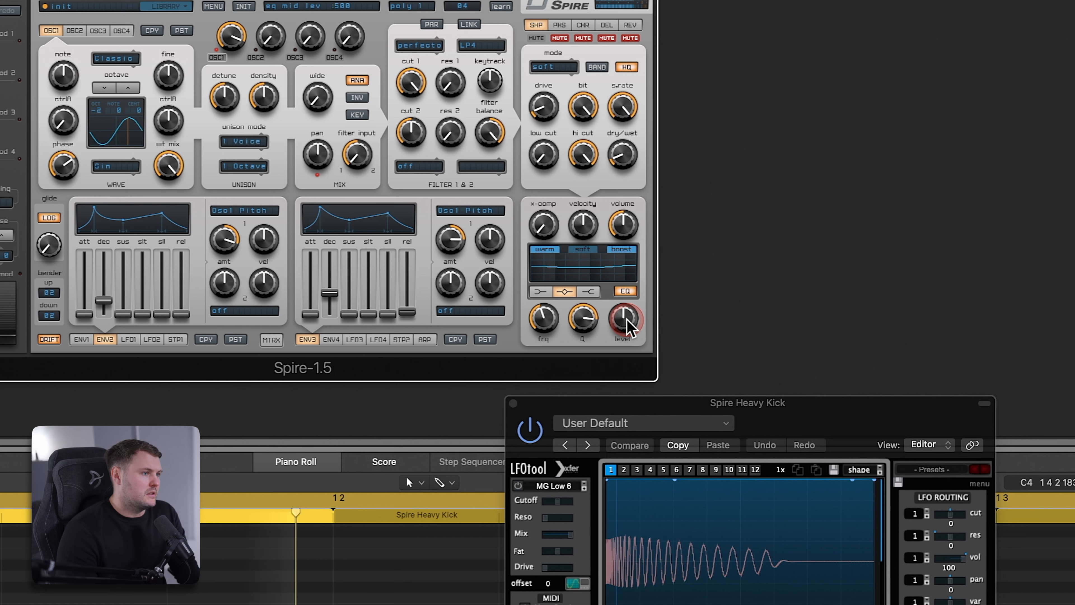
pyautogui.moveTo(628, 328); pyautogui.dragTo(631, 331)
pyautogui.moveTo(584, 317); pyautogui.dragTo(562, 342)
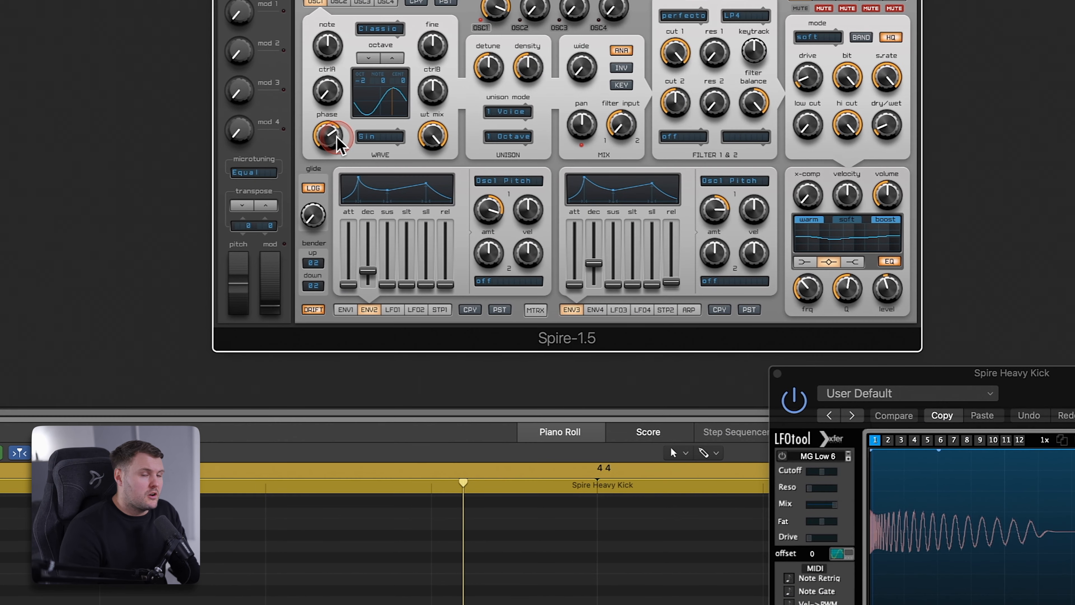
# Step: Sweep oscillator 1's phase down and back up while the kick plays to compare its attack
pyautogui.moveTo(335, 139)
pyautogui.mouseDown()
pyautogui.moveTo(334, 115)
pyautogui.moveTo(337, 132)
pyautogui.mouseUp()
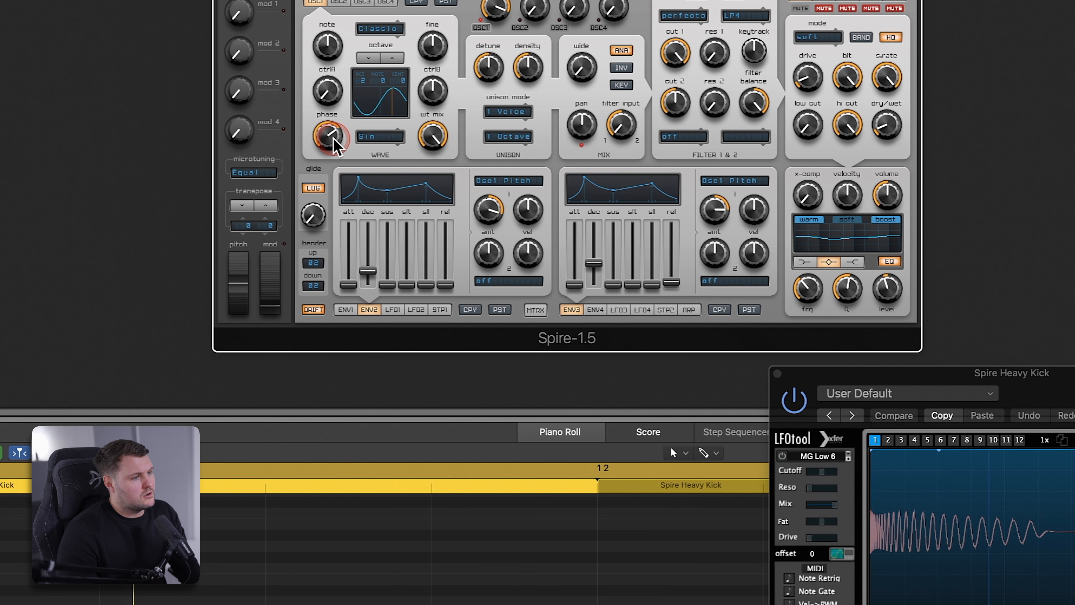
pyautogui.moveTo(332, 149); pyautogui.dragTo(331, 172)
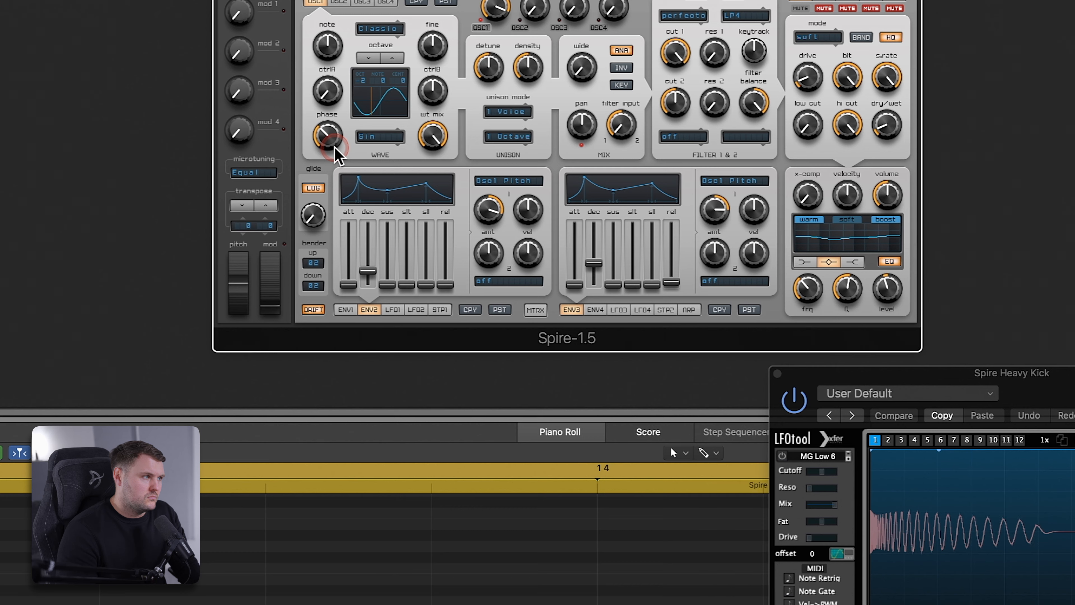
pyautogui.moveTo(335, 147)
pyautogui.mouseDown()
pyautogui.moveTo(340, 124)
pyautogui.moveTo(355, 120)
pyautogui.mouseUp()
pyautogui.press('space')
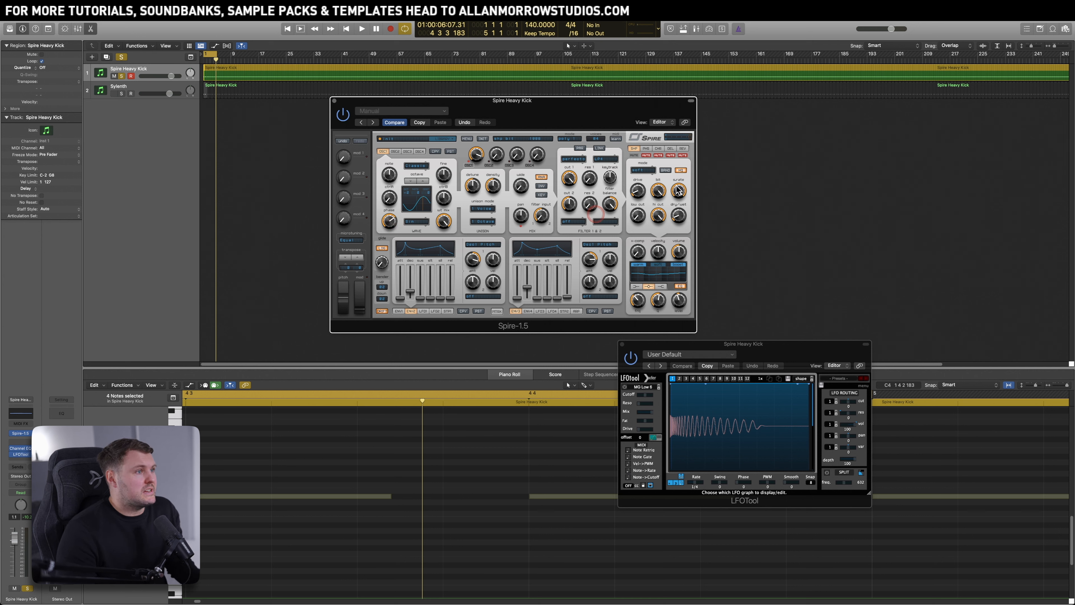
# Step: Move the Spire window aside and switch the solo from the Spire Heavy Kick track to the Sylenth track
pyautogui.moveTo(583, 108); pyautogui.dragTo(580, 106)
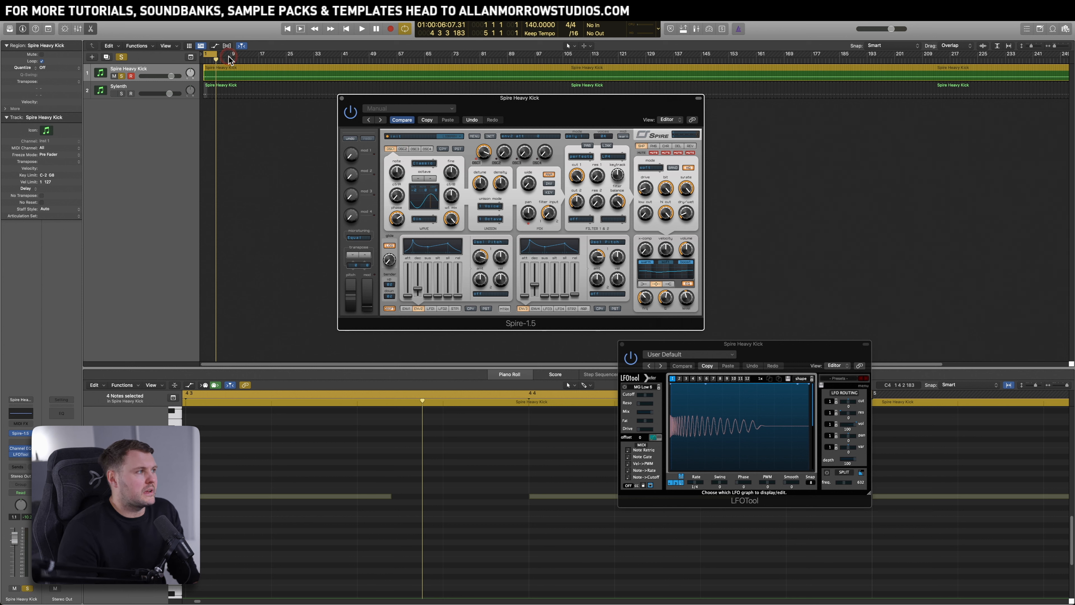
pyautogui.click(122, 76)
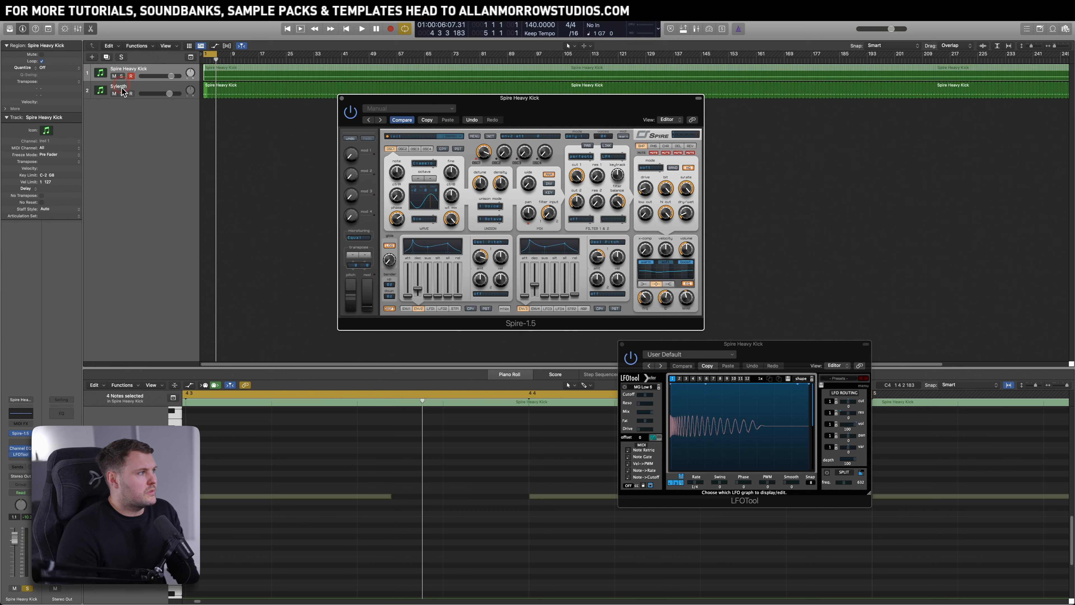
pyautogui.click(122, 93)
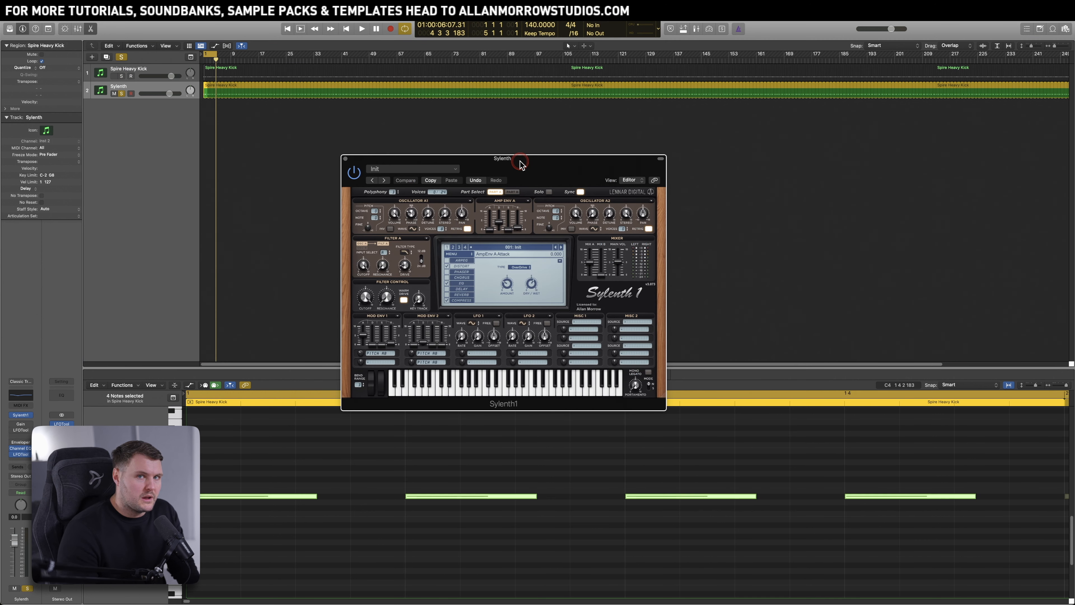
# Step: Play the Sylenth kick and check oscillator A1's pitch settings plus the first Mod Env 1 destination and attack
pyautogui.press('space')
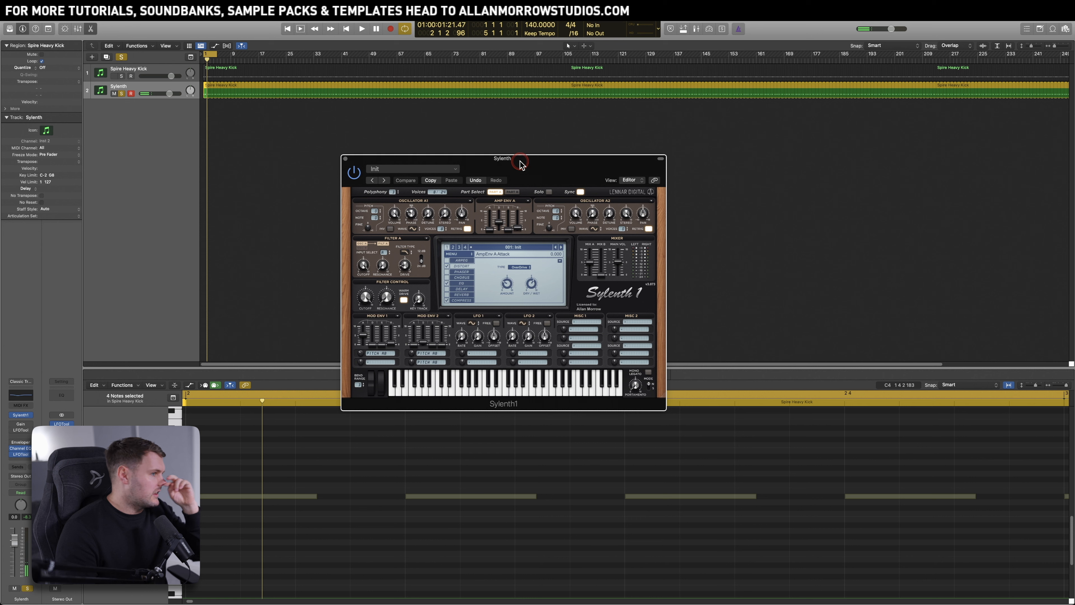
pyautogui.moveTo(520, 162); pyautogui.dragTo(520, 150)
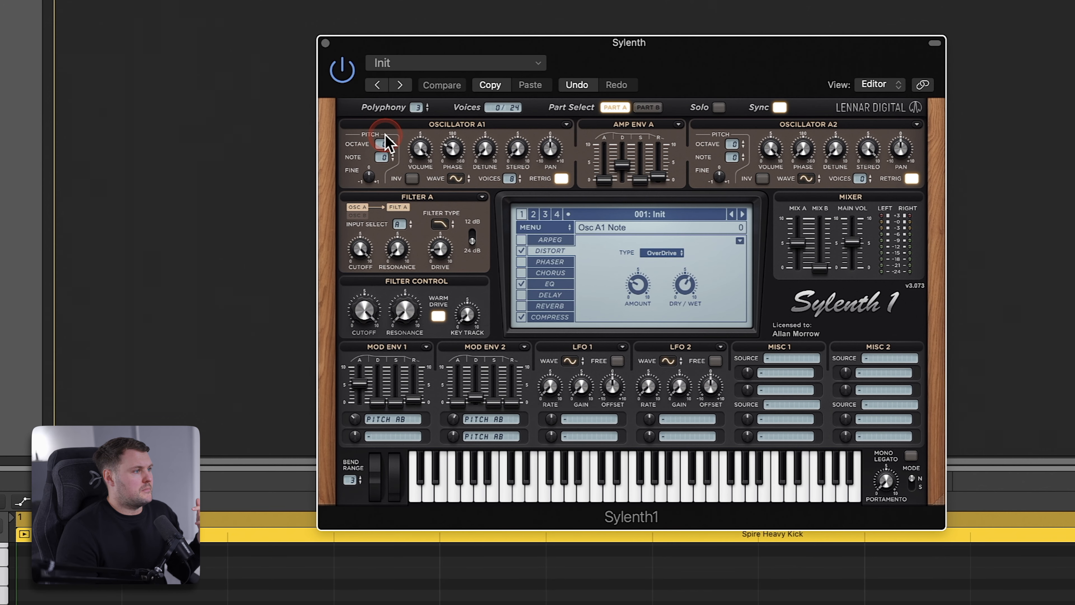
pyautogui.click(386, 144)
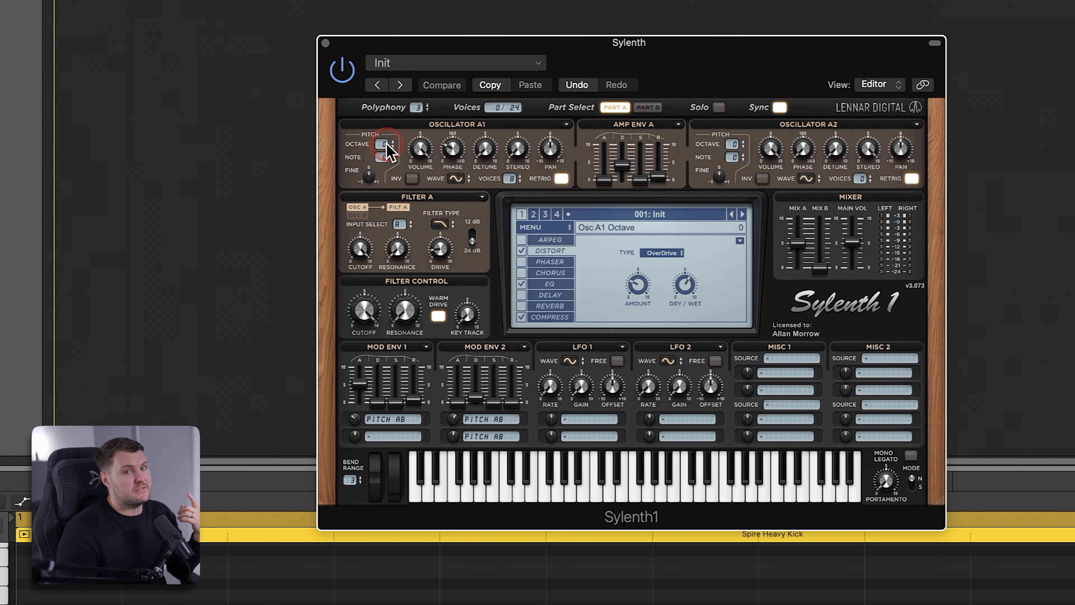
pyautogui.click(385, 421)
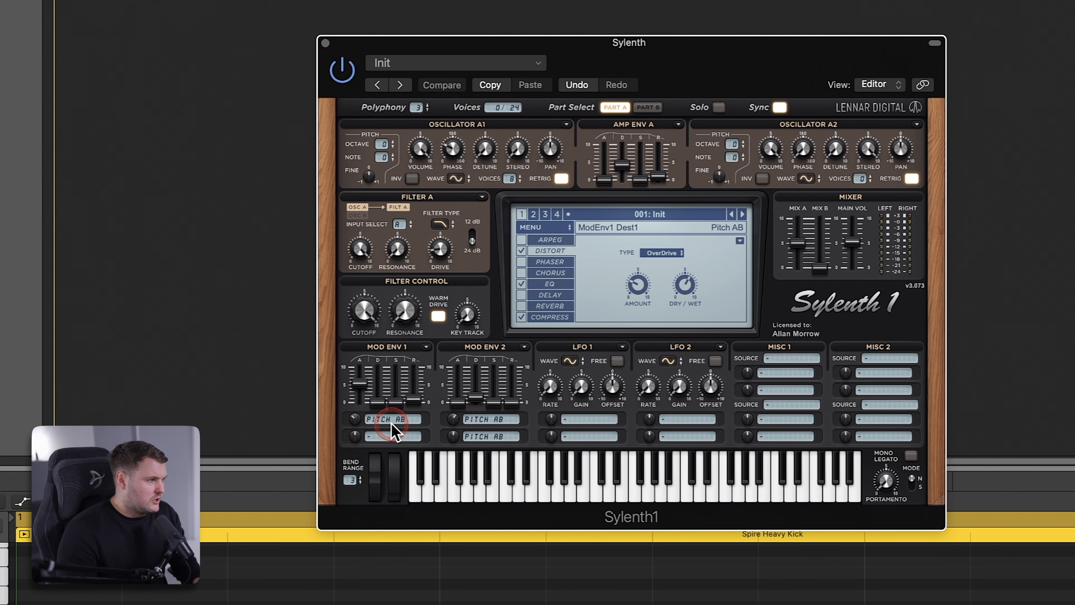
pyautogui.click(369, 373)
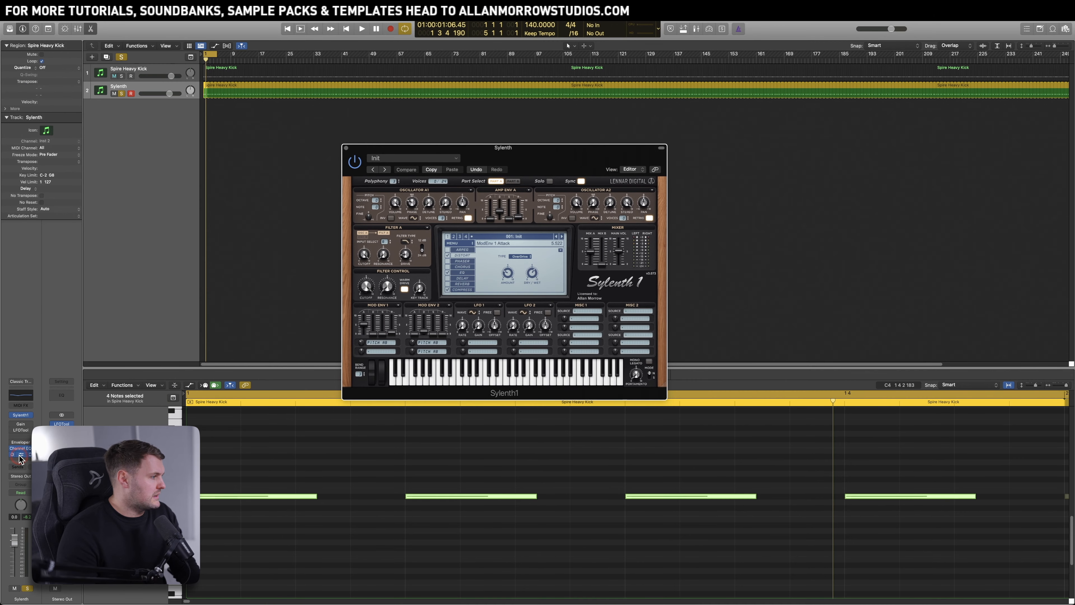
# Step: Open LFOTool from the Sylenth channel and place its waveform display beside the synth window
pyautogui.click(20, 455)
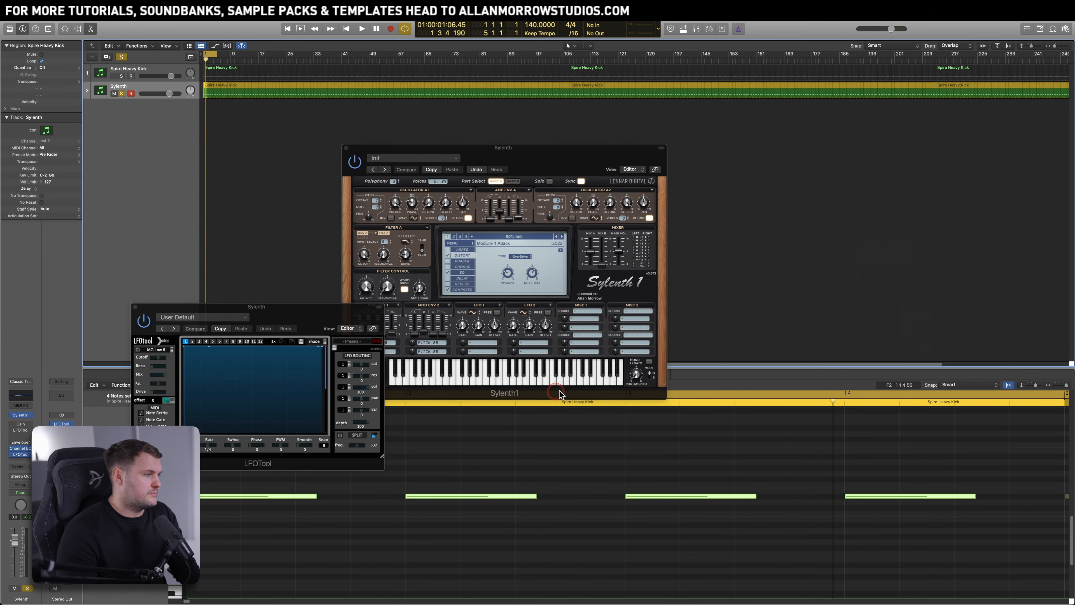
pyautogui.moveTo(271, 316); pyautogui.dragTo(843, 201)
pyautogui.moveTo(585, 158); pyautogui.dragTo(573, 153)
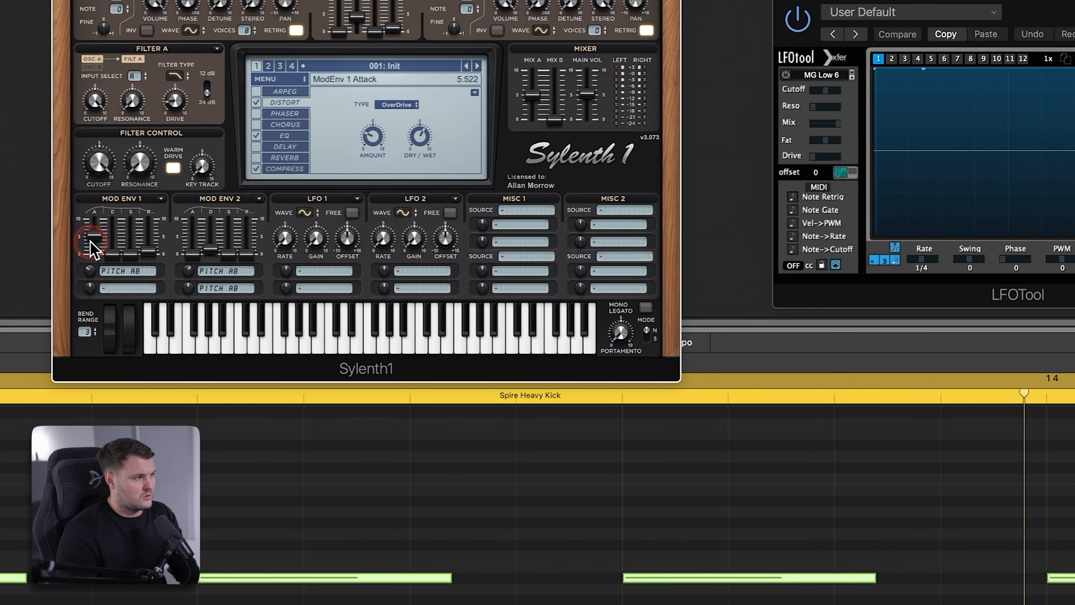
# Step: Vary Mod Env 1's attack and its Pitch AB amount while the kick plays to compare the waveform
pyautogui.moveTo(352, 320); pyautogui.dragTo(353, 324)
pyautogui.moveTo(96, 242); pyautogui.dragTo(104, 223)
pyautogui.moveTo(90, 271); pyautogui.dragTo(93, 306)
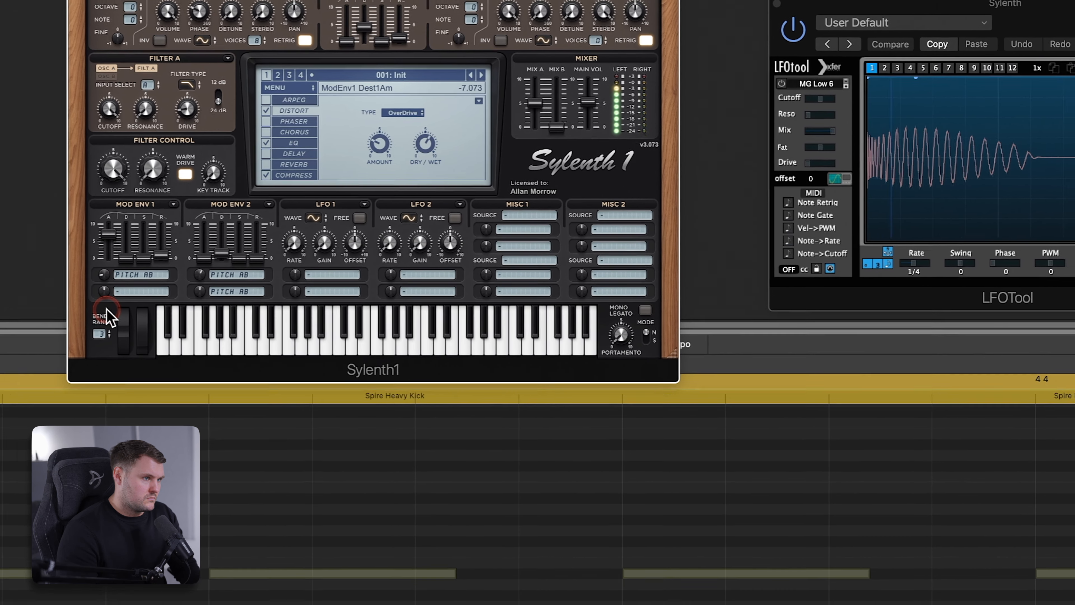
pyautogui.click(97, 225)
pyautogui.moveTo(211, 255); pyautogui.dragTo(209, 284)
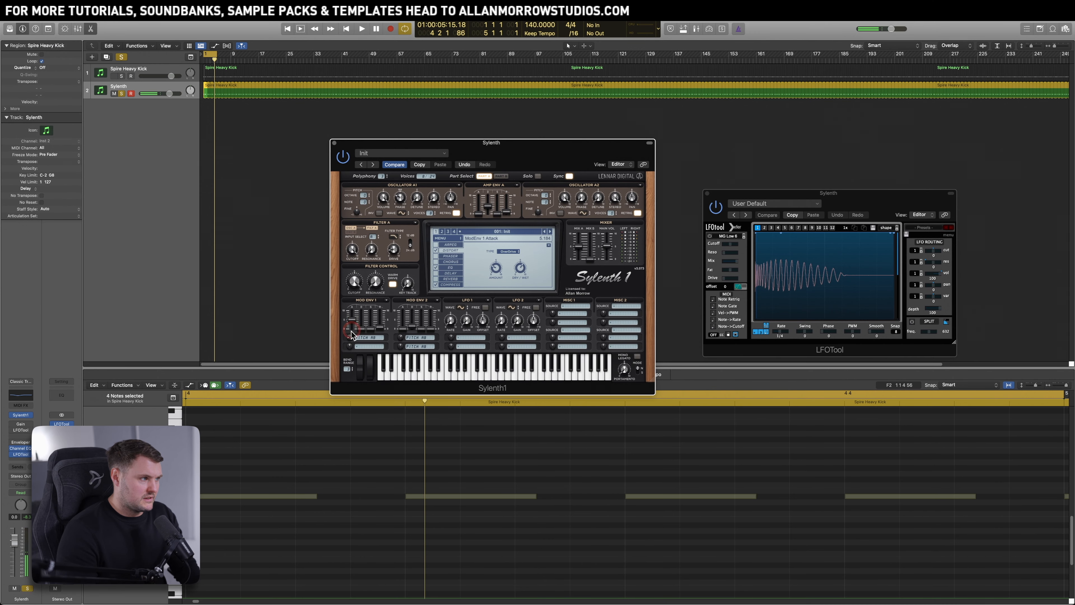
pyautogui.moveTo(351, 335); pyautogui.dragTo(355, 326)
pyautogui.press('space')
pyautogui.press('space')
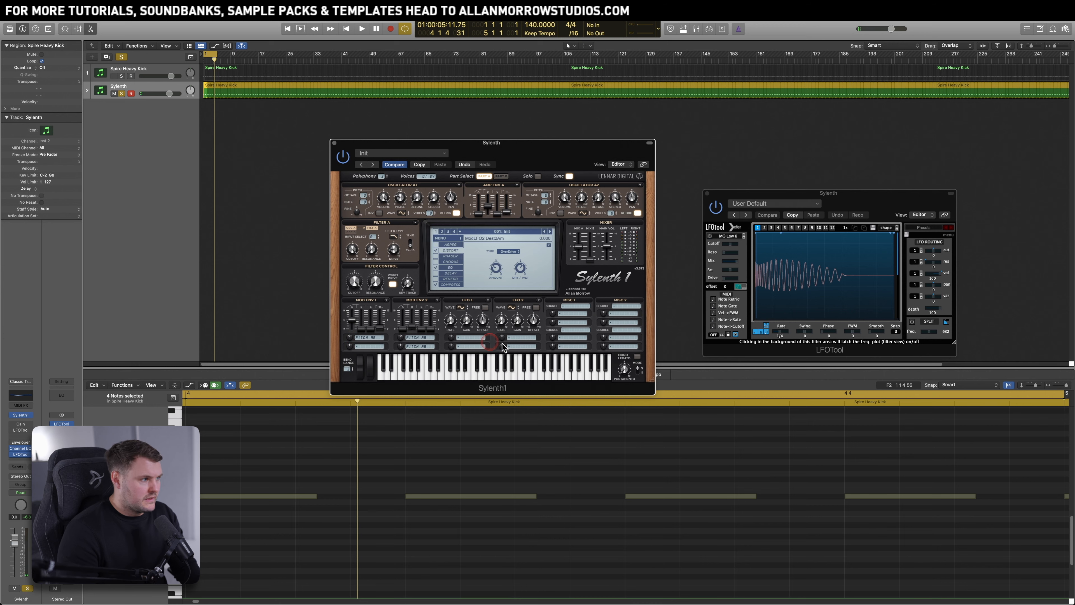
# Step: Play the kick and inspect the destination slots of Mod Env 1 and Mod Env 2, including the list of available destinations
pyautogui.press('space')
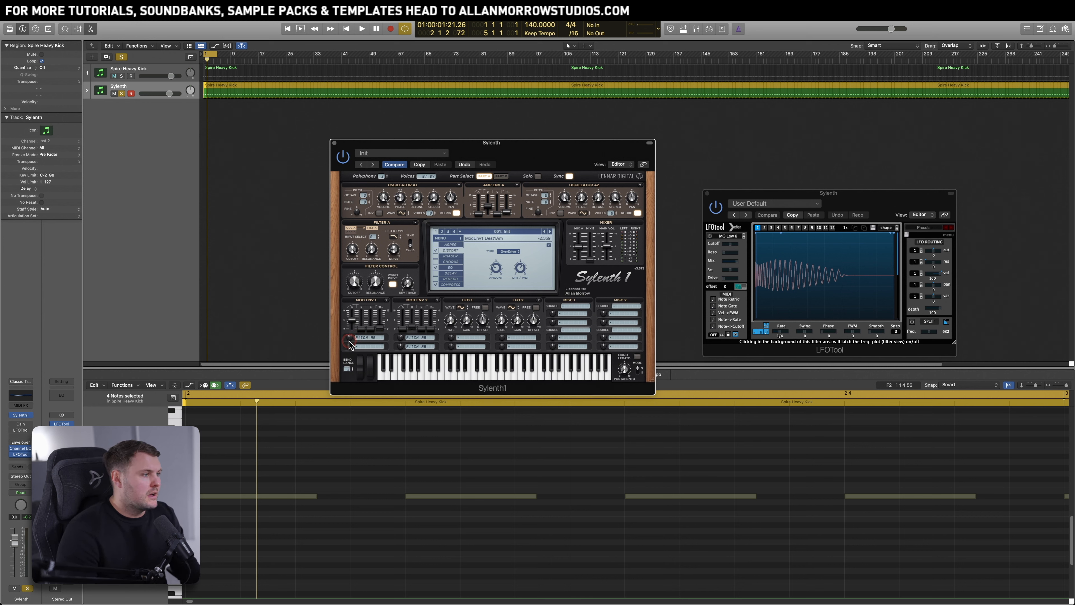
pyautogui.press('space')
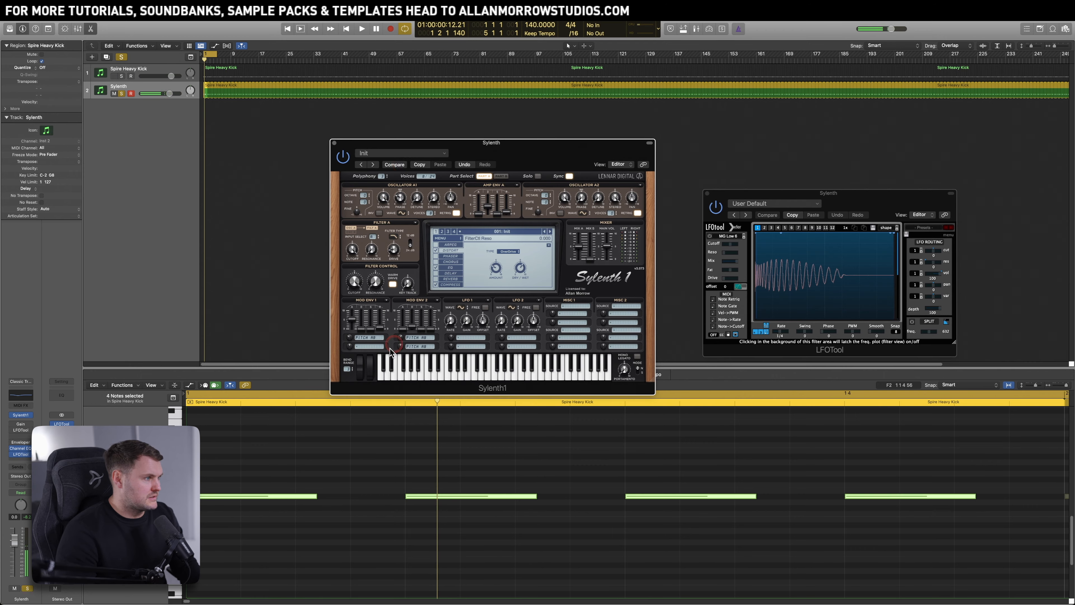
pyautogui.click(381, 347)
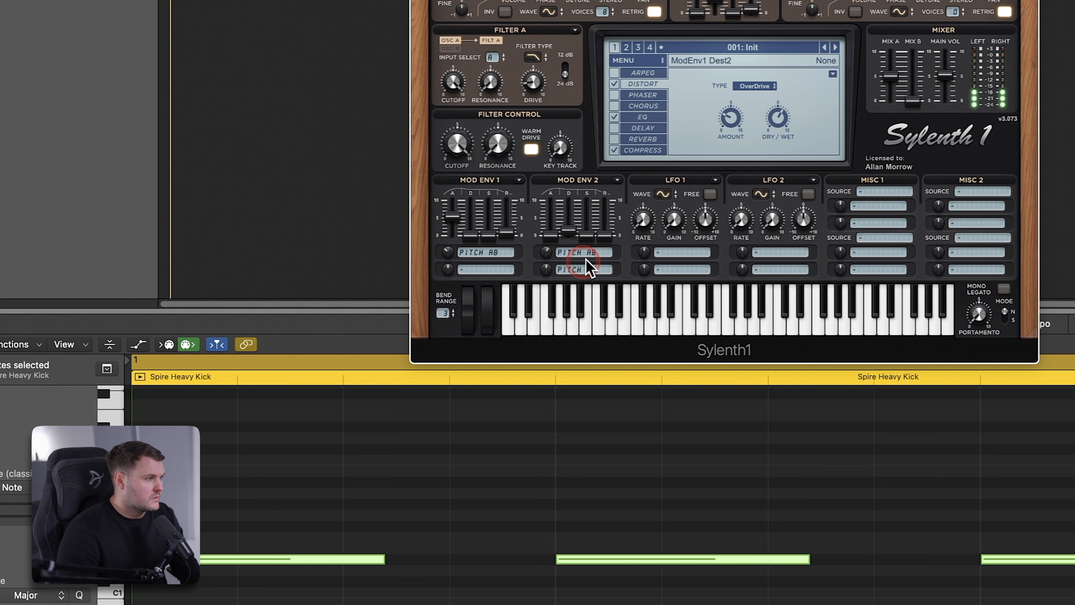
pyautogui.click(593, 253)
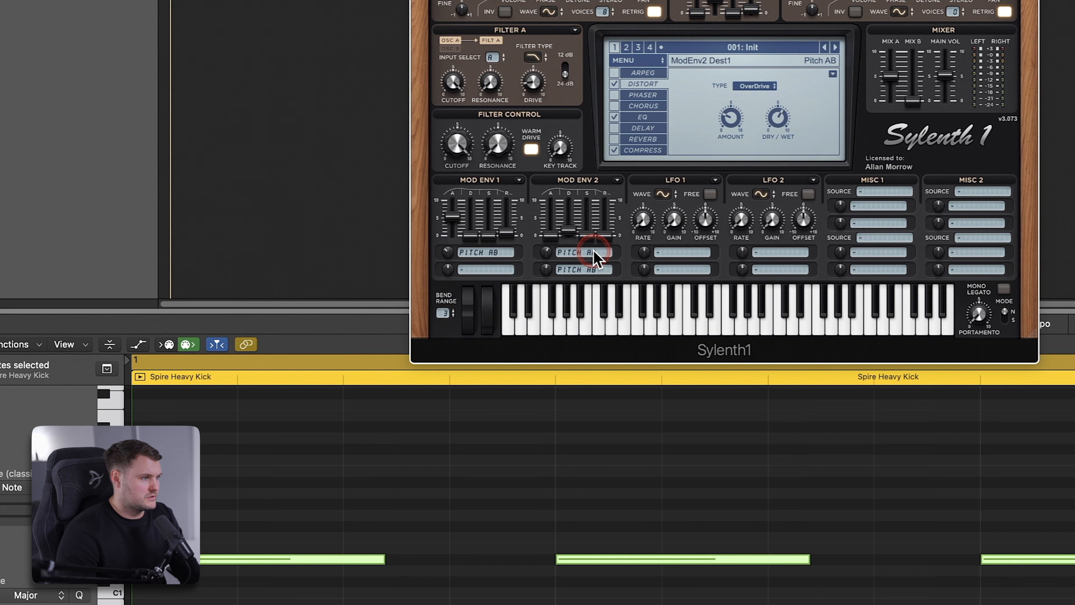
pyautogui.click(587, 270)
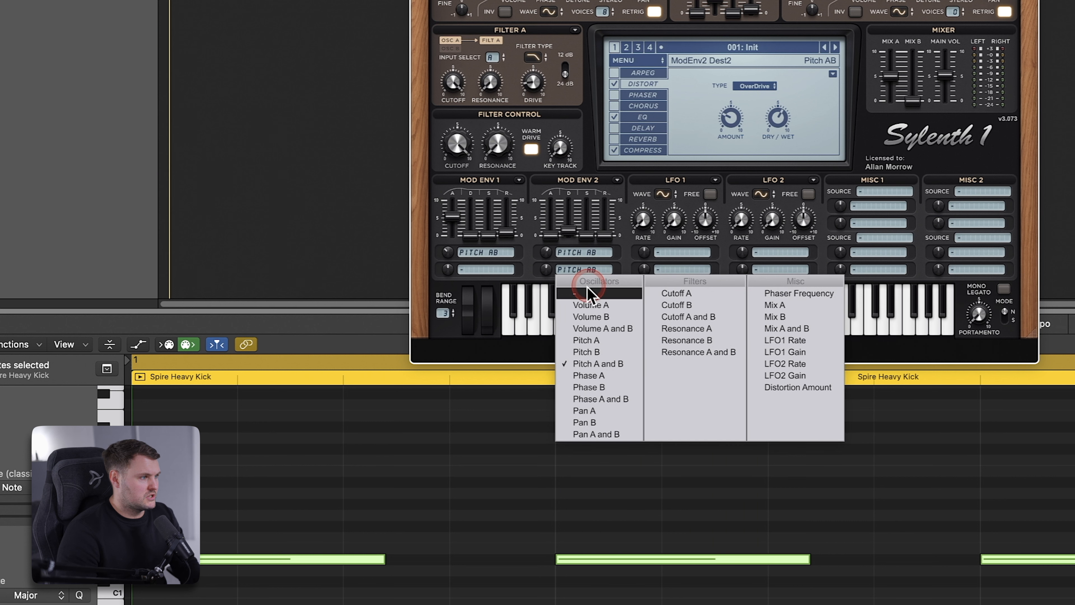
pyautogui.click(557, 274)
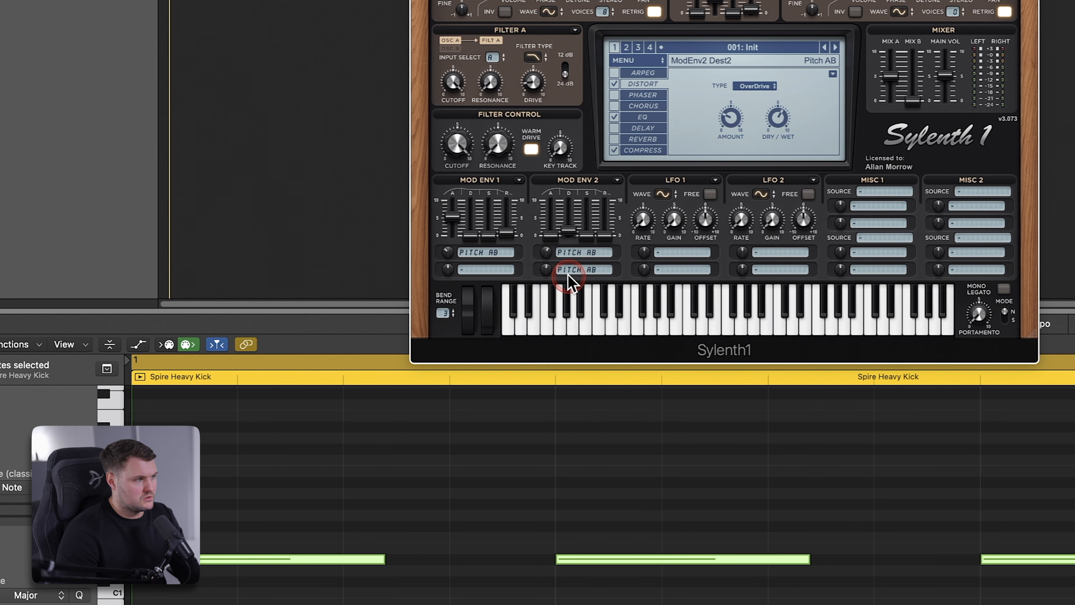
# Step: Vary Mod Env 2's two Pitch AB amounts and its decay while the kick plays to compare the attack
pyautogui.press('space')
pyautogui.moveTo(549, 271); pyautogui.dragTo(556, 271)
pyautogui.click(555, 253)
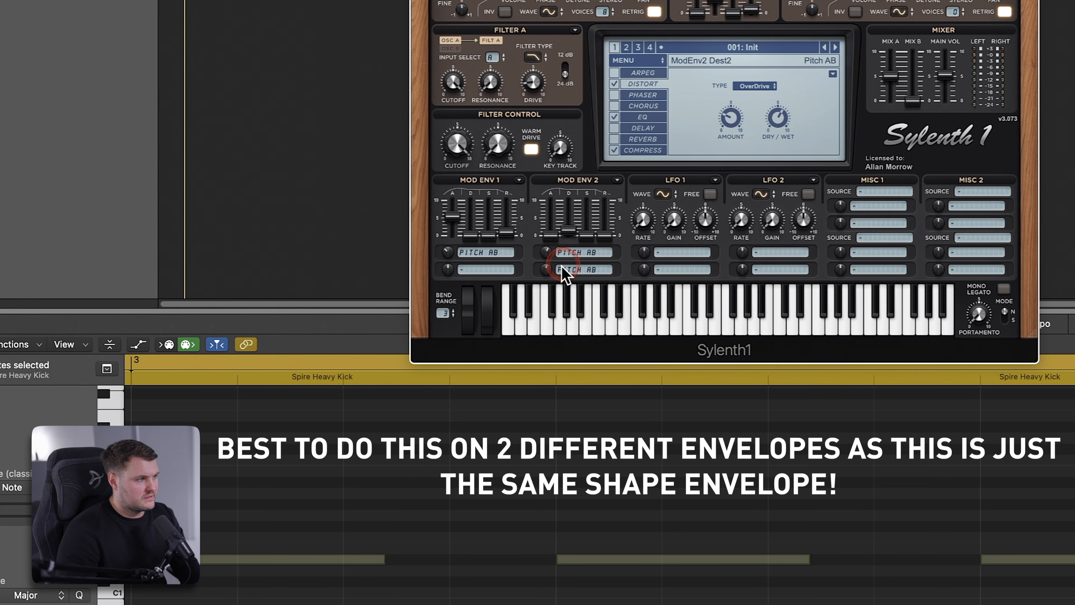
pyautogui.moveTo(572, 230); pyautogui.dragTo(574, 227)
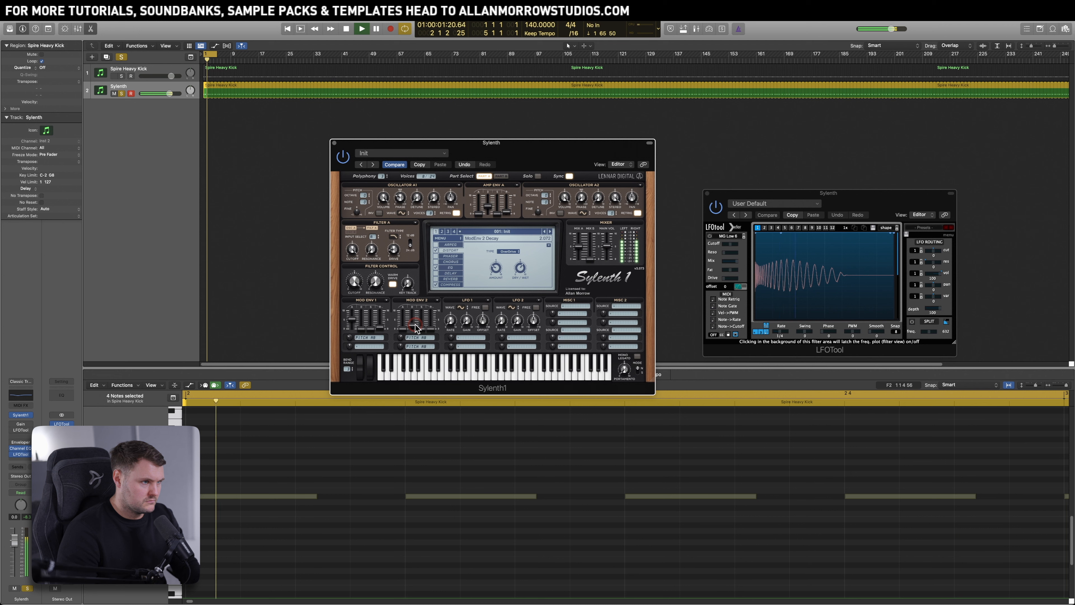
pyautogui.moveTo(415, 327); pyautogui.dragTo(416, 326)
# Step: Sweep oscillator A1's phase while the kick plays and restore the unedited patch settings with Compare
pyautogui.click(443, 228)
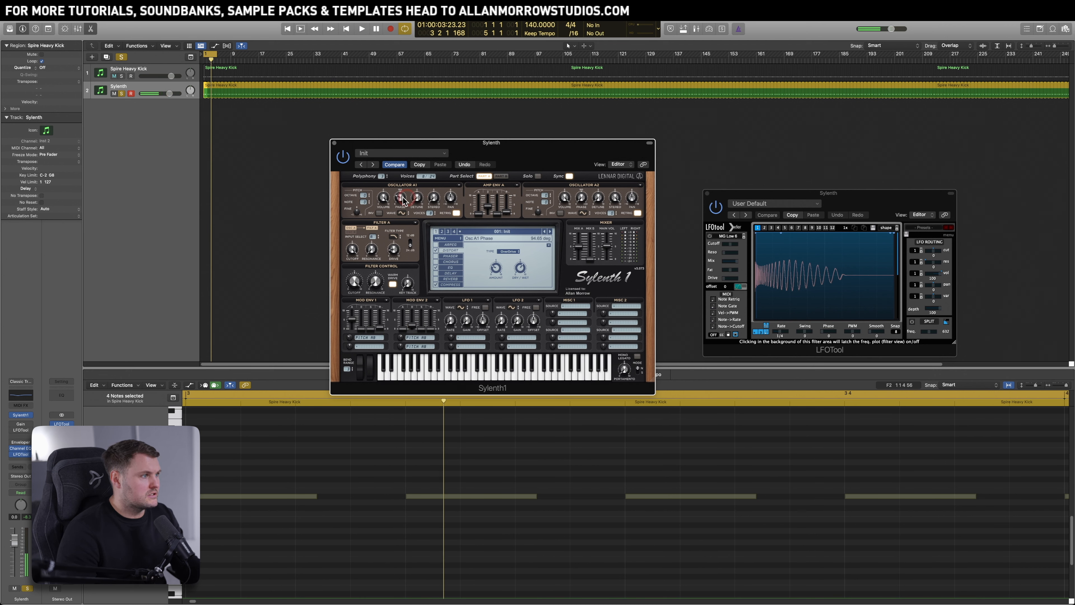
pyautogui.moveTo(400, 199); pyautogui.dragTo(407, 190)
pyautogui.press('space')
pyautogui.click(396, 165)
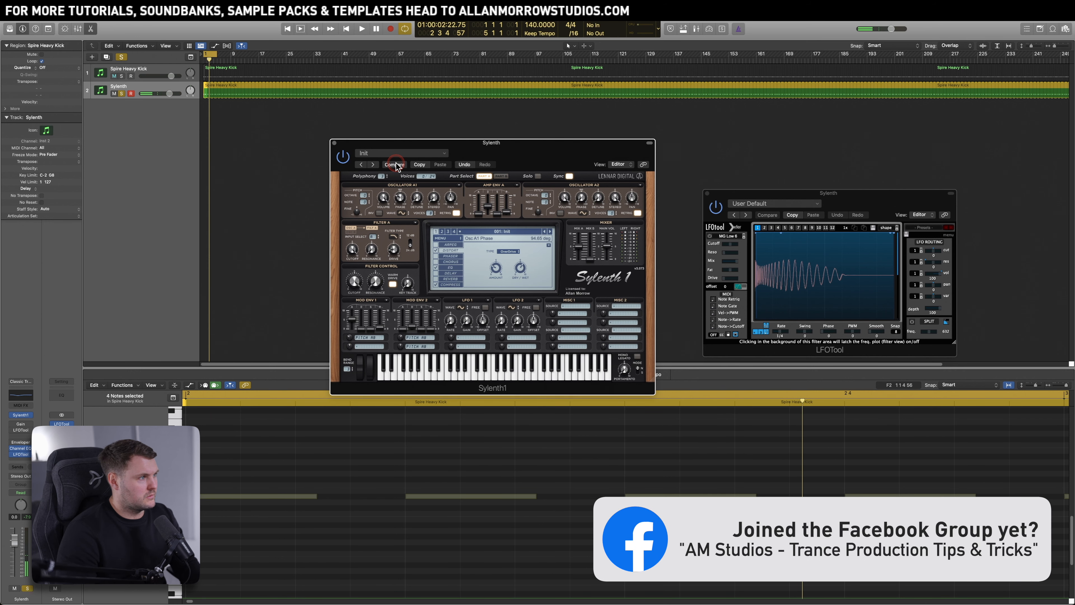
# Step: Show the OverDrive distortion settings and switch the distortion off and back on while the kick plays
pyautogui.press('space')
pyautogui.click(433, 200)
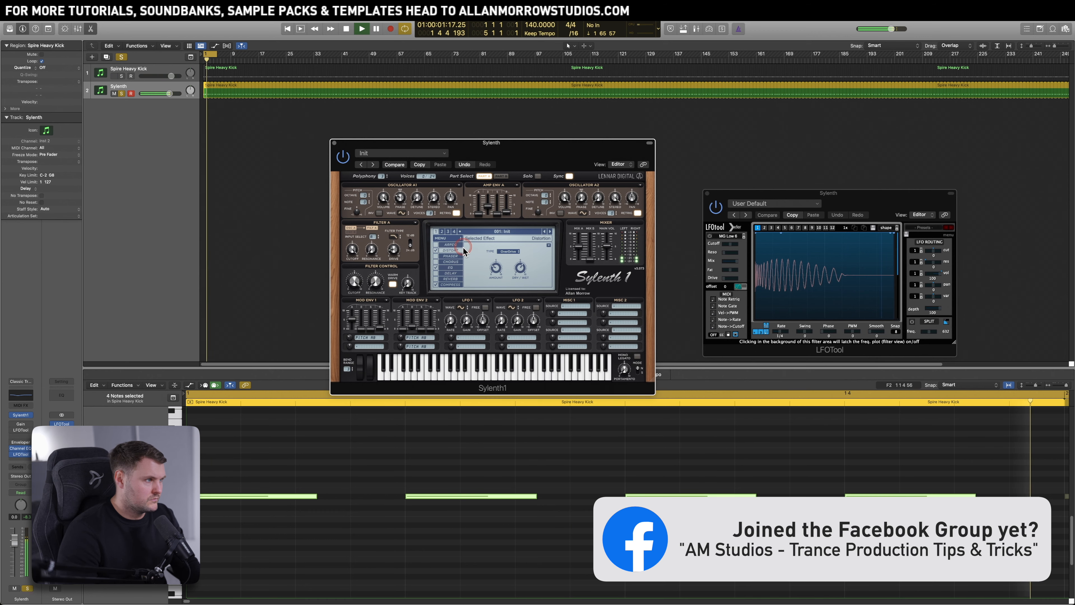
pyautogui.click(456, 251)
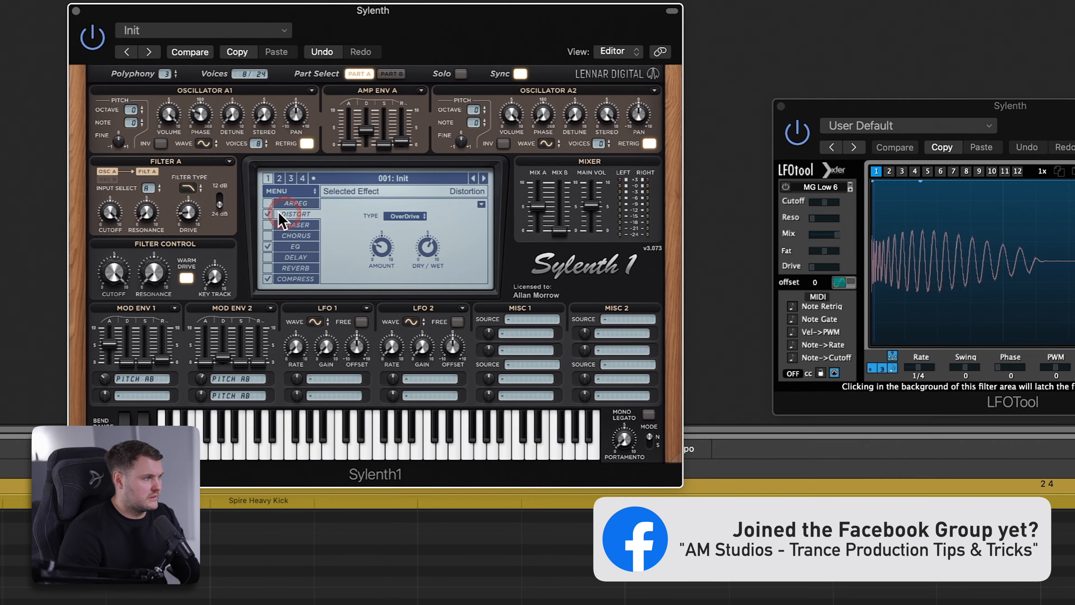
pyautogui.click(436, 250)
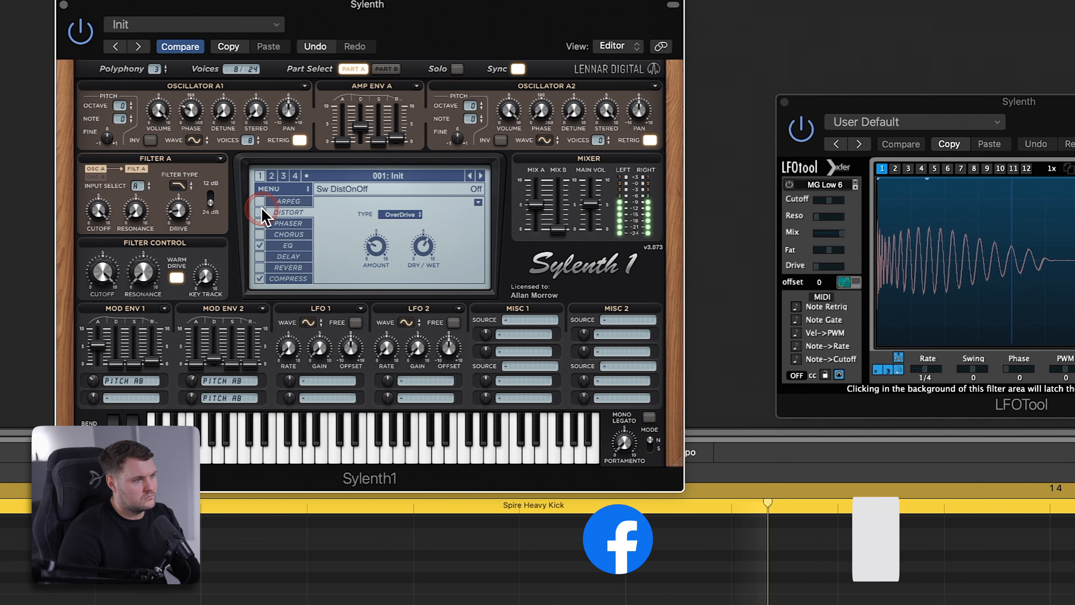
pyautogui.click(260, 212)
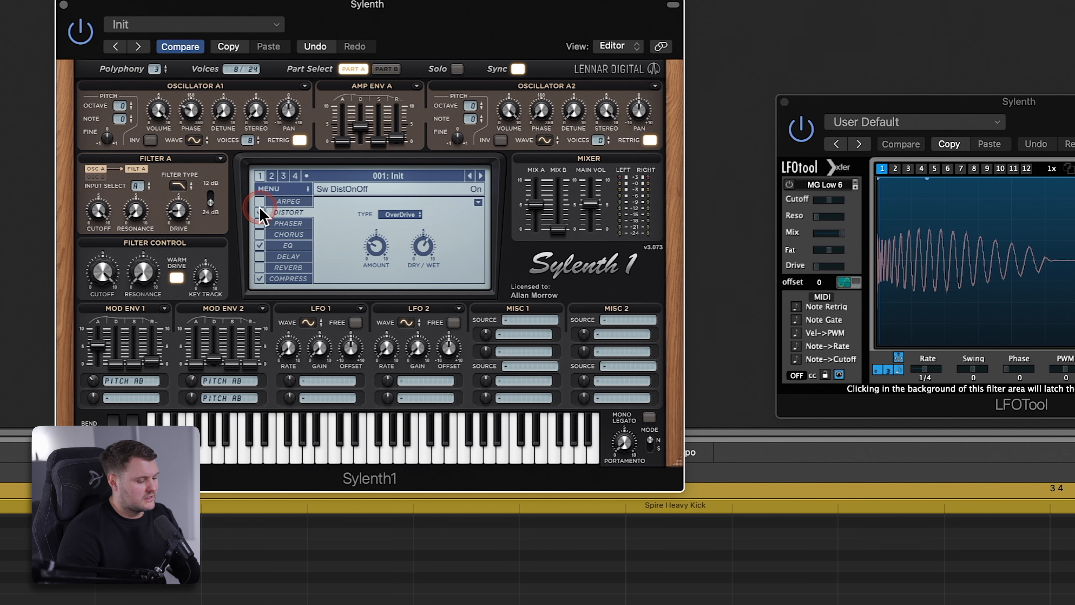
pyautogui.press('space')
pyautogui.moveTo(421, 248); pyautogui.dragTo(390, 251)
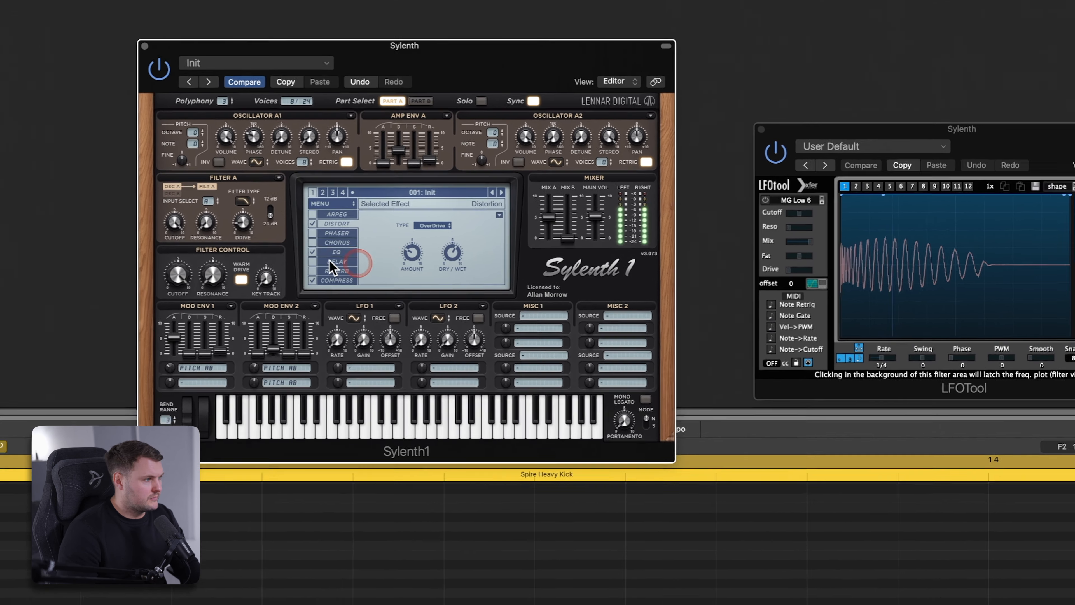
# Step: Show Sylenth1's EQ settings and switch the EQ off and back on while the kick plays
pyautogui.click(288, 245)
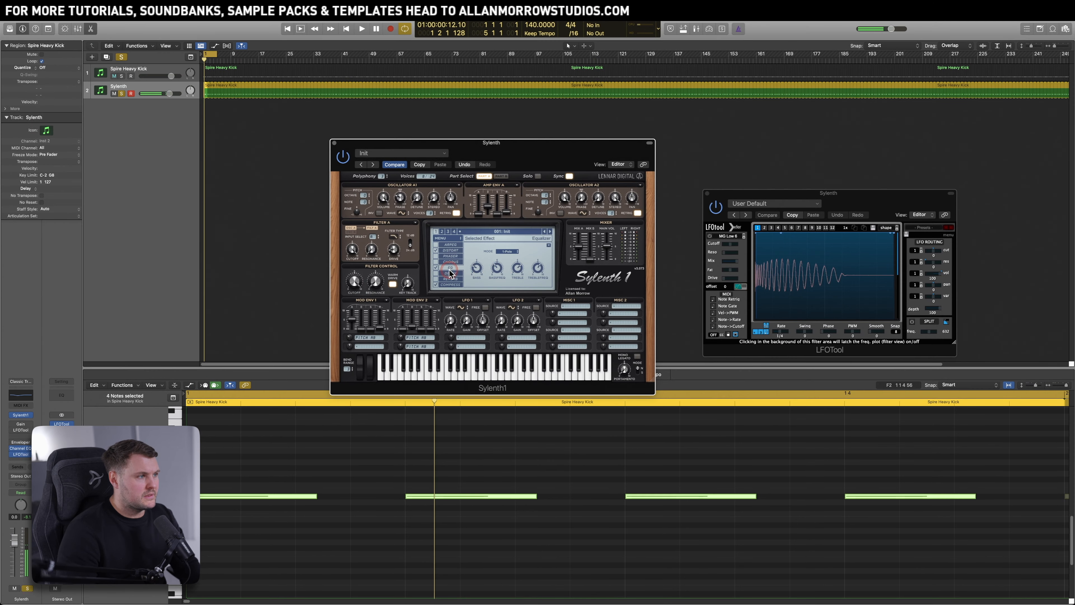
pyautogui.press('space')
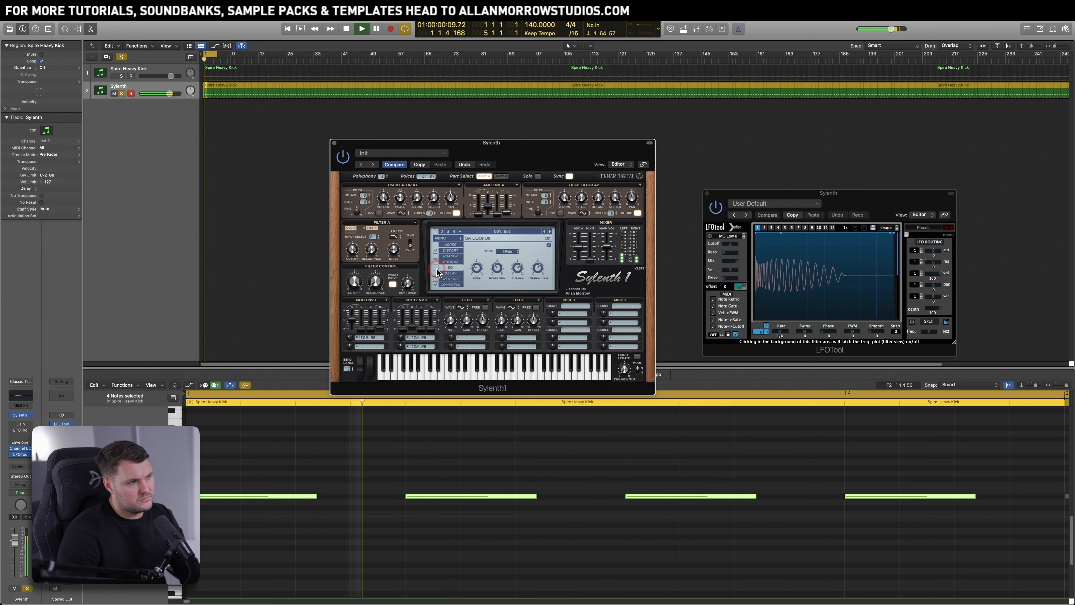
pyautogui.click(437, 269)
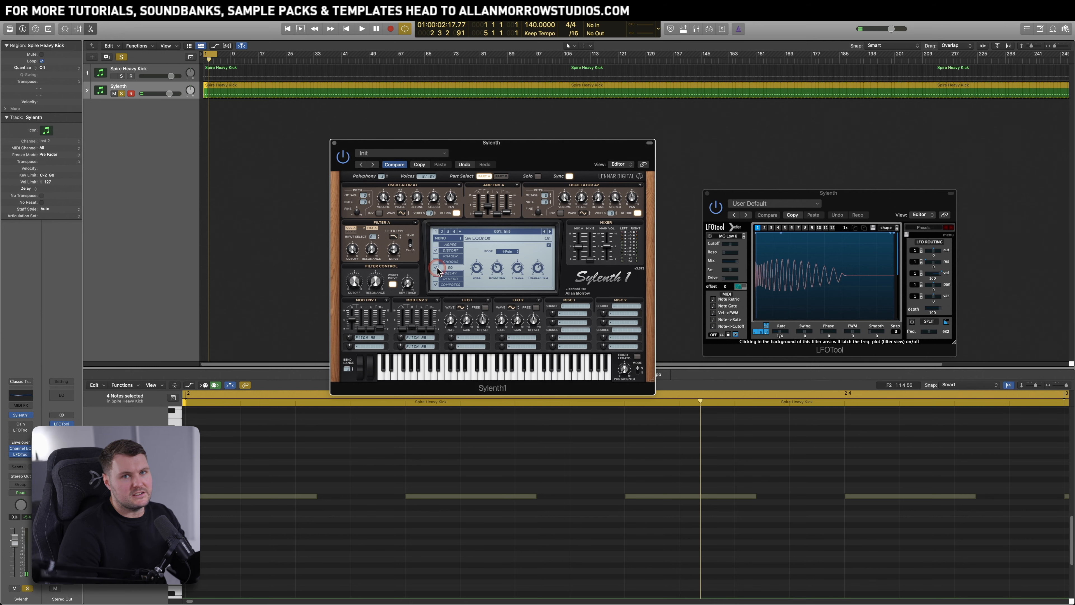
# Step: Open the Channel EQ on the Sylenth track beside the synth, listen to its effect on the kick and close it
pyautogui.click(21, 448)
pyautogui.moveTo(416, 127); pyautogui.dragTo(176, 188)
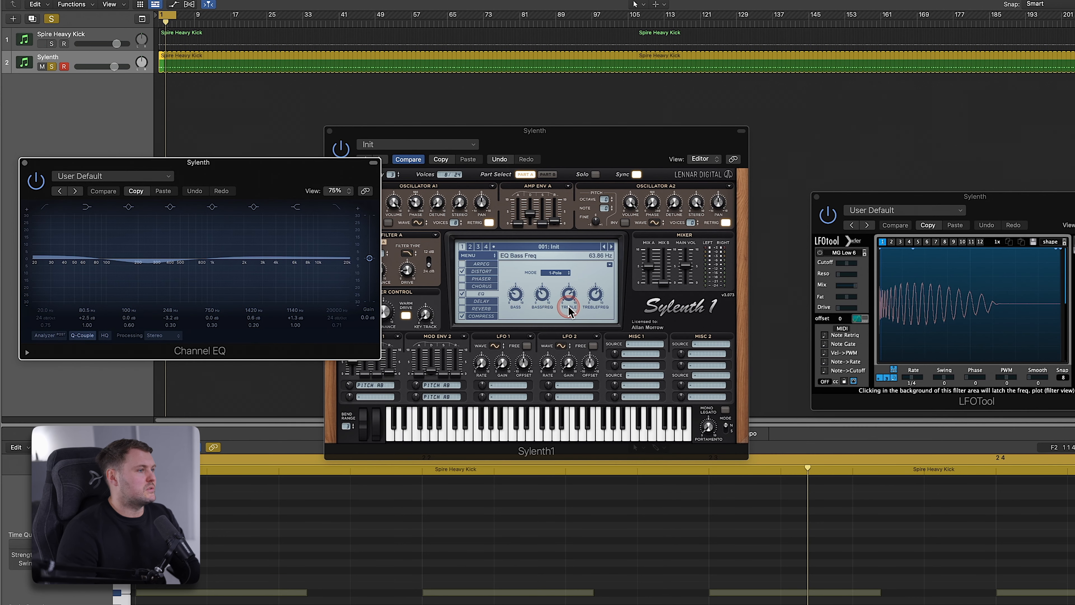
pyautogui.moveTo(167, 168); pyautogui.dragTo(129, 180)
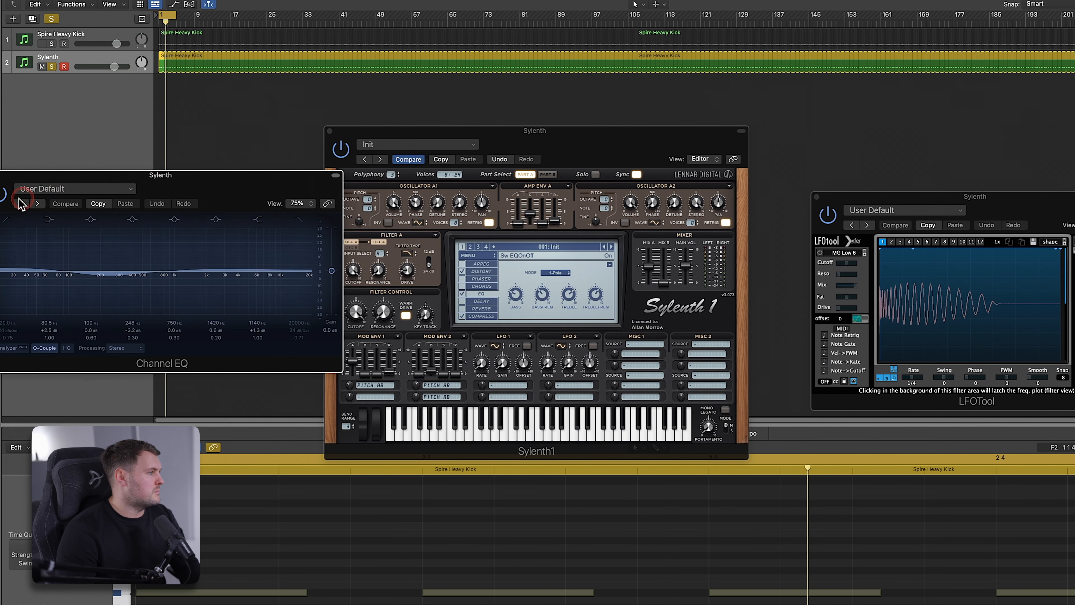
pyautogui.press('space')
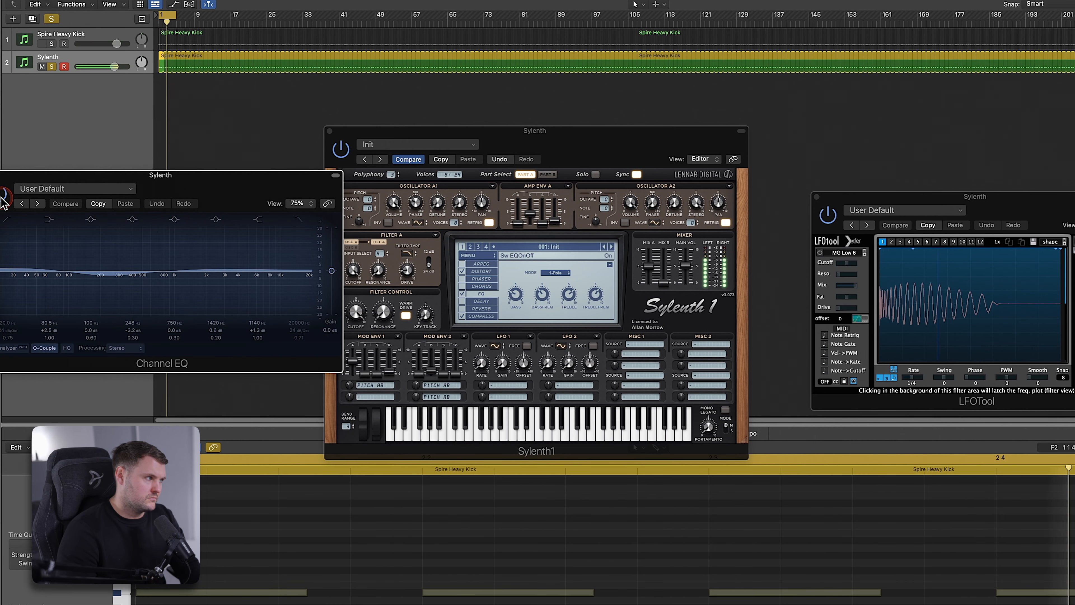
pyautogui.press('space')
pyautogui.click(19, 176)
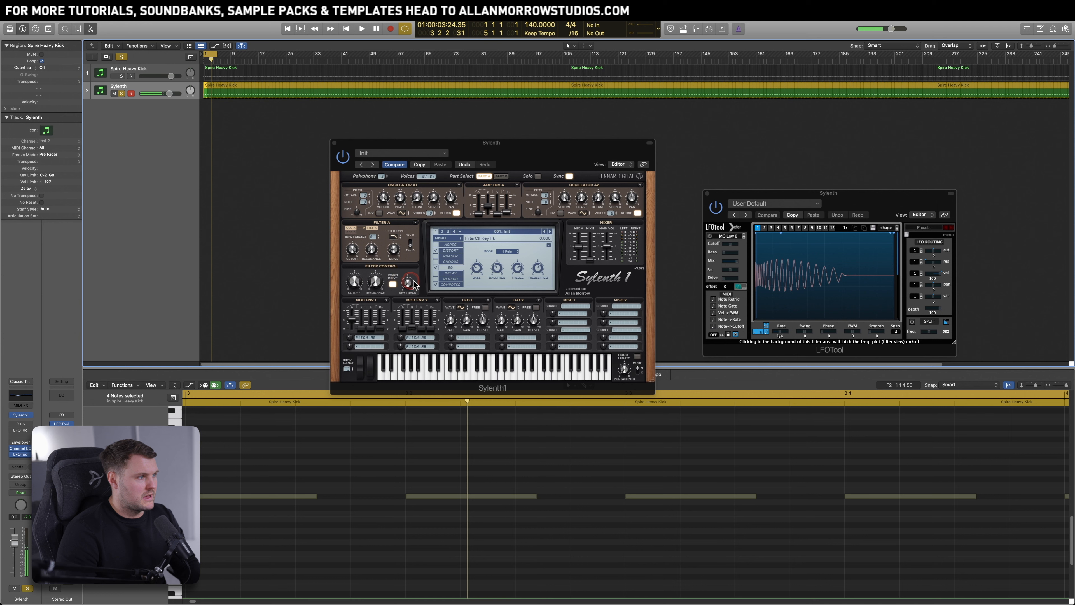
# Step: Show Sylenth1's compressor settings and toggle the compressor while the kick plays
pyautogui.click(449, 284)
pyautogui.click(497, 289)
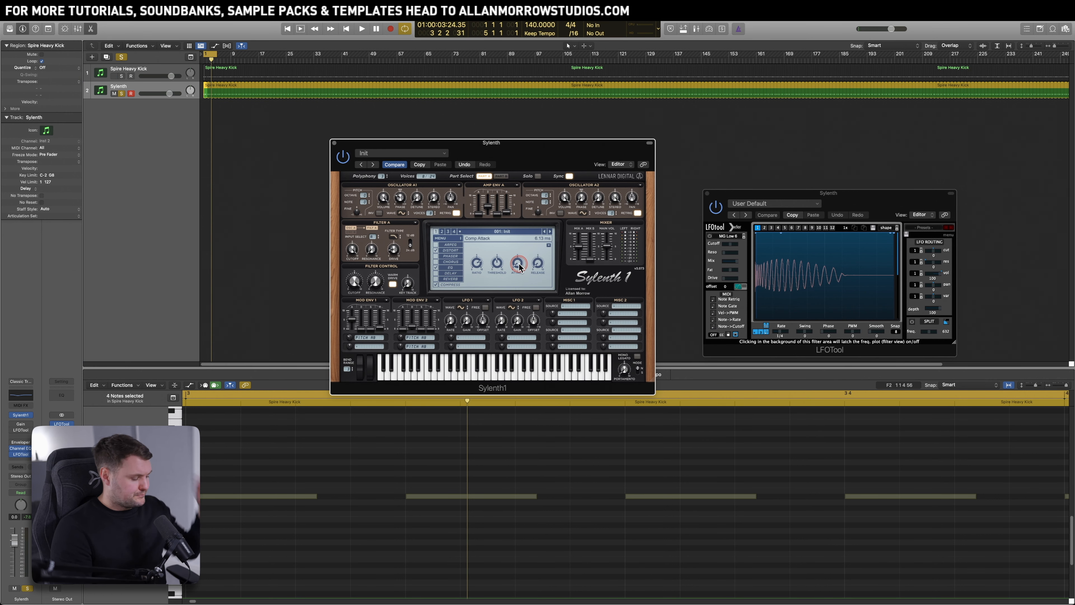
pyautogui.press('space')
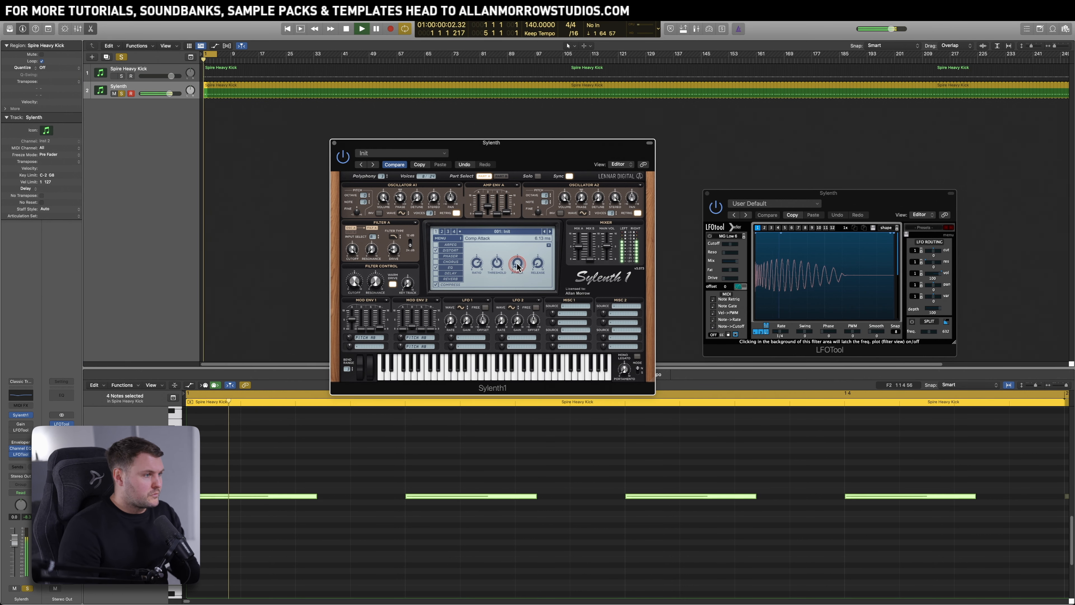
pyautogui.click(437, 284)
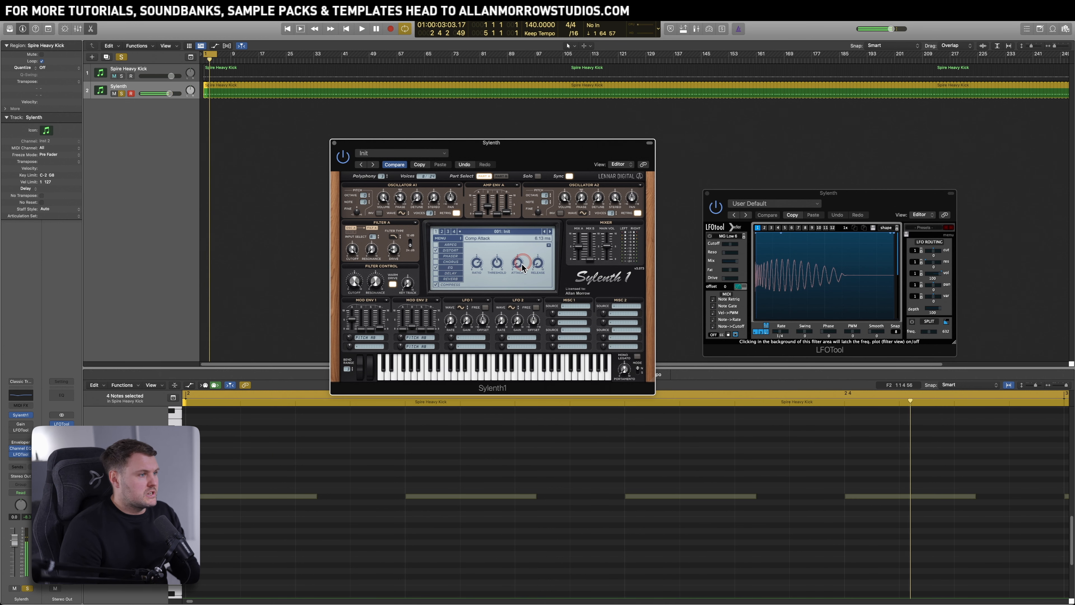
pyautogui.press('space')
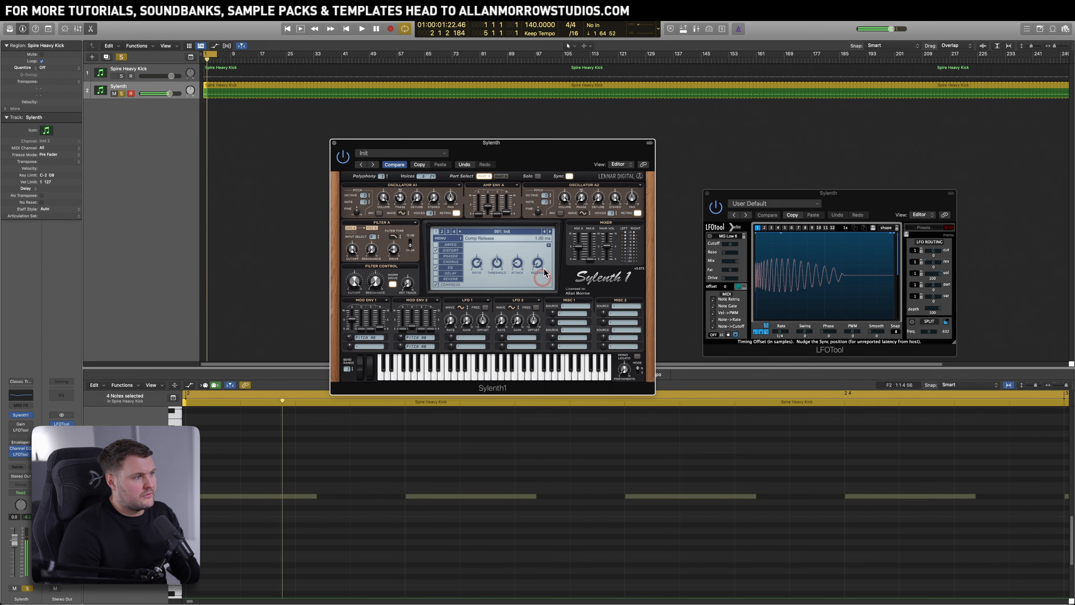
# Step: Try different compressor attack and release times while the kick plays, finishing with an attack of about 28 ms
pyautogui.press('space')
pyautogui.moveTo(477, 260); pyautogui.dragTo(533, 229)
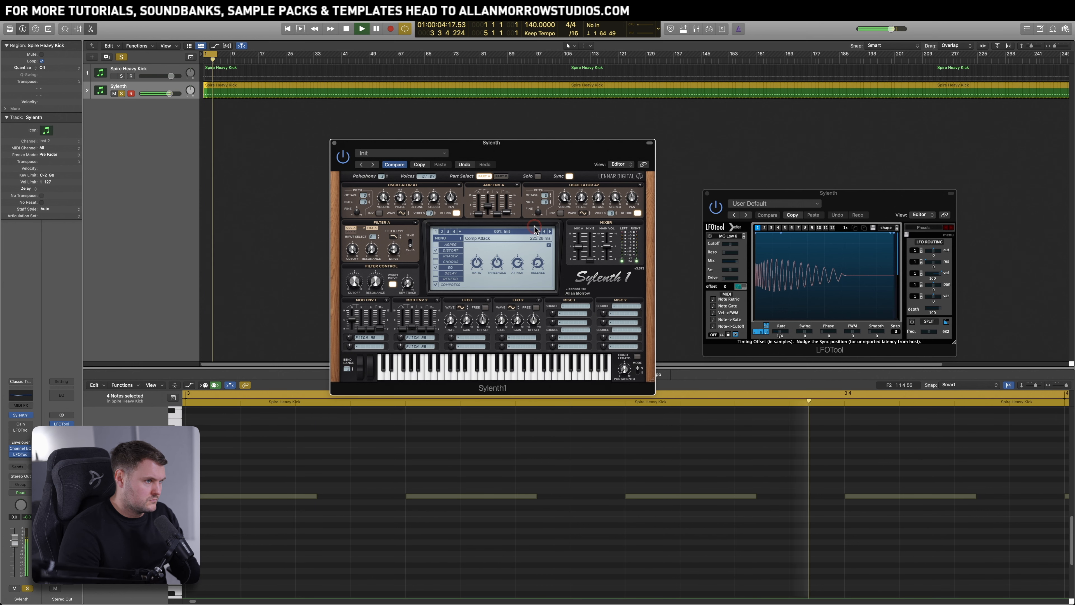
pyautogui.moveTo(500, 264); pyautogui.dragTo(485, 476)
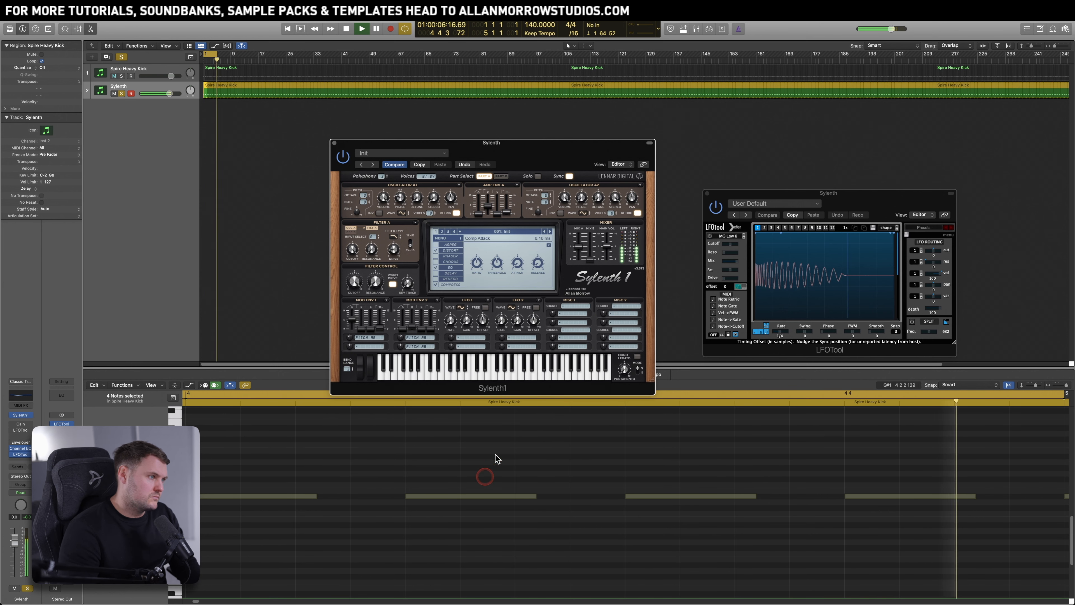
pyautogui.click(538, 266)
pyautogui.moveTo(538, 266); pyautogui.dragTo(540, 255)
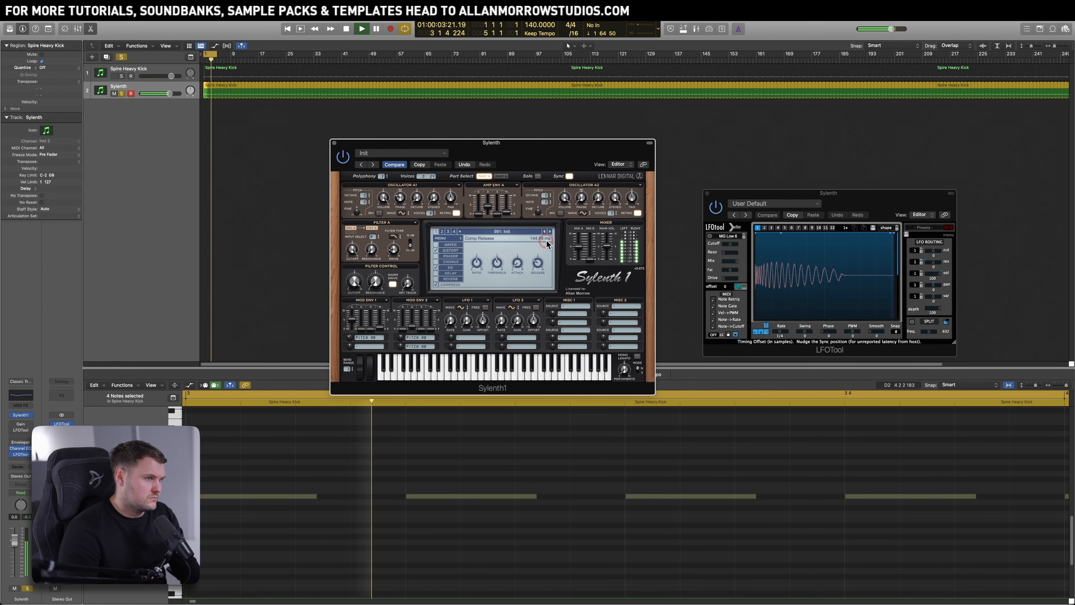
pyautogui.moveTo(477, 263); pyautogui.dragTo(523, 255)
pyautogui.click(518, 264)
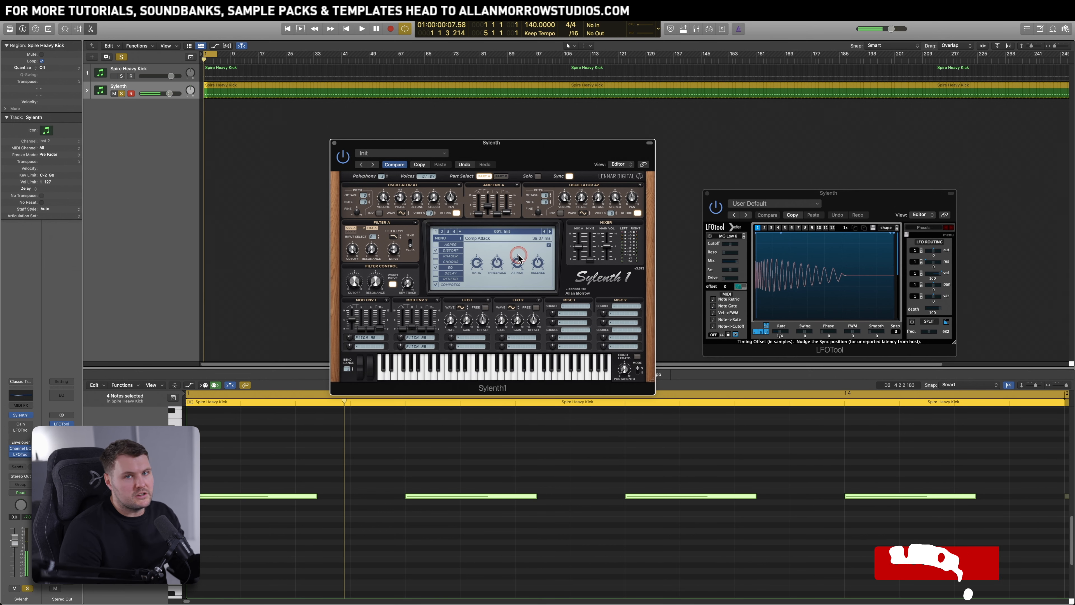